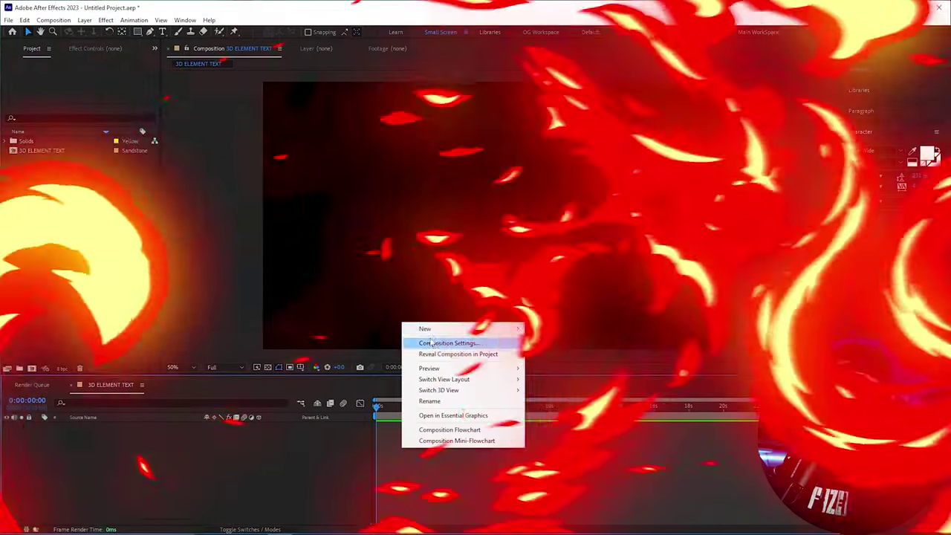
Add a text layer reading 'shoota'
mouse_move(461, 328)
left_click(580, 342)
type("sho")
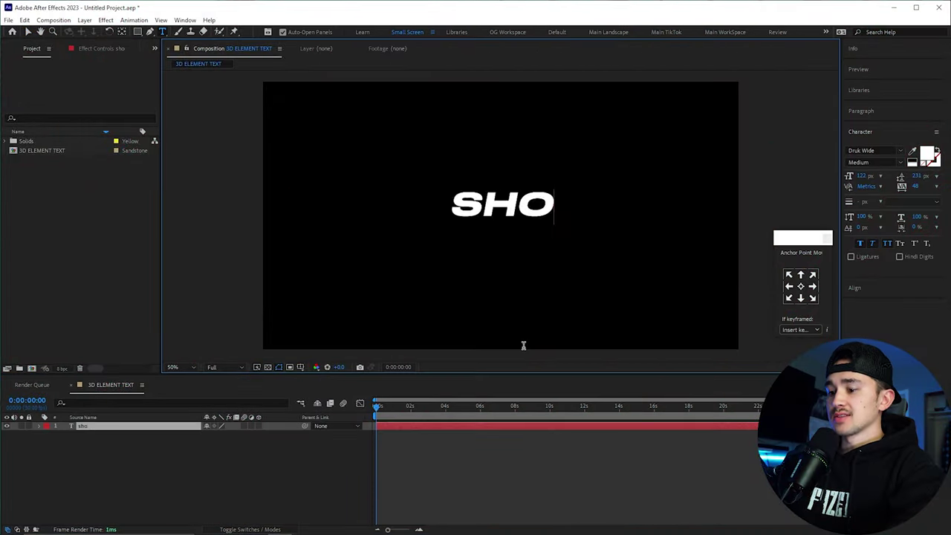
type("ota")
left_click(937, 216)
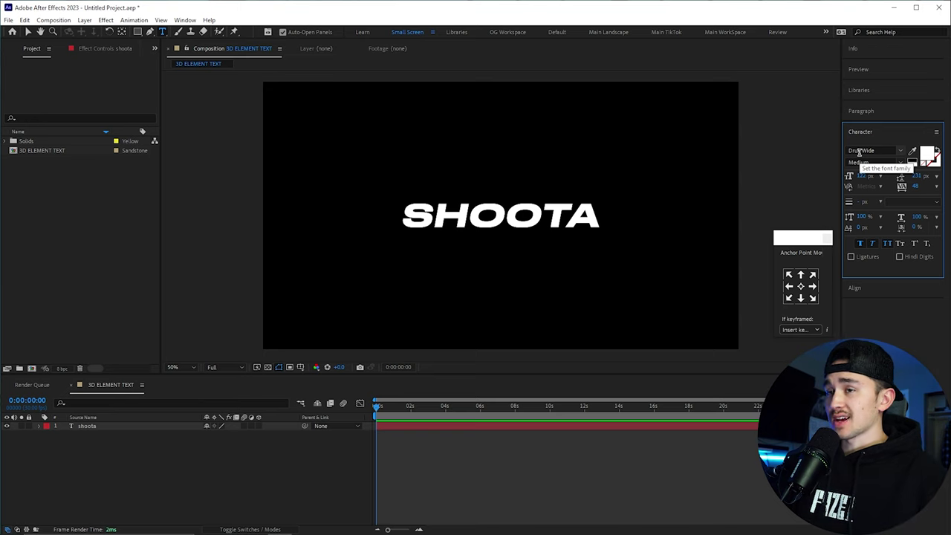
Create a black full-frame solid named 'element 3d text' above the text layer
right_click(417, 333)
mouse_move(456, 340)
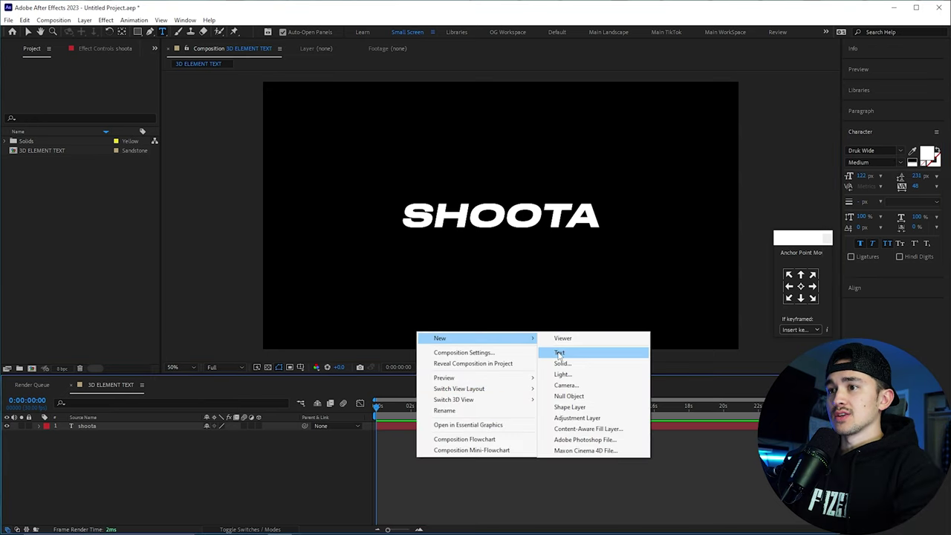
left_click(562, 363)
type("eleme")
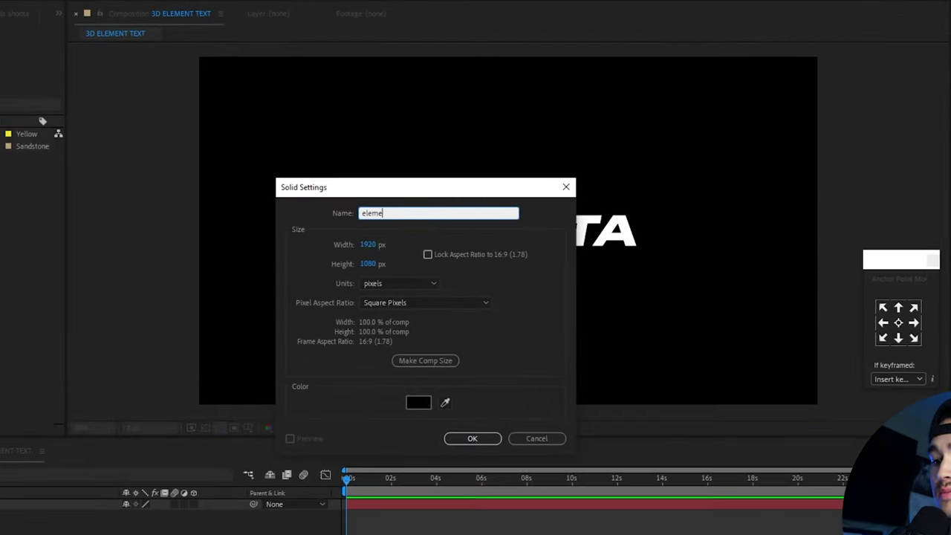
type("nt 3d text")
key("Return")
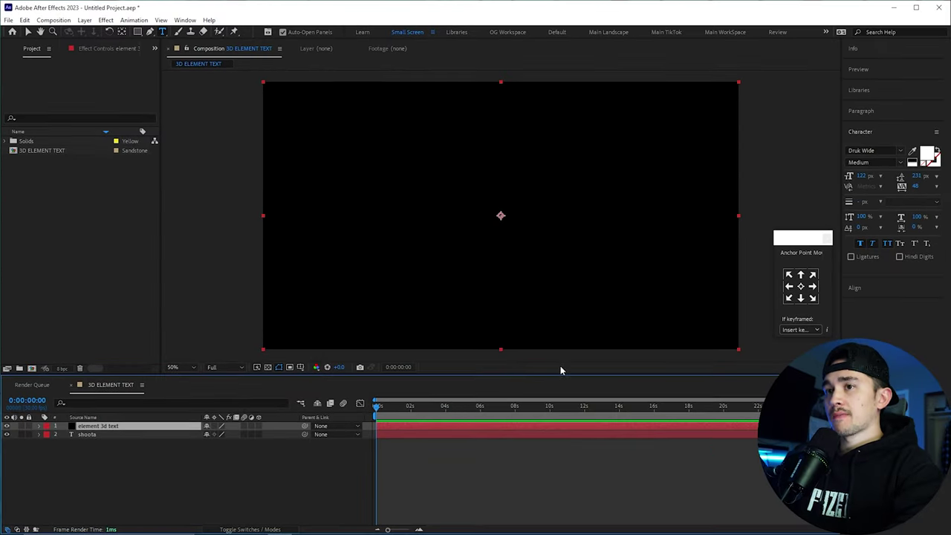
Find the Element effect in Effects & Presets and apply it to the element 3d text solid
left_click(156, 50)
left_click(181, 64)
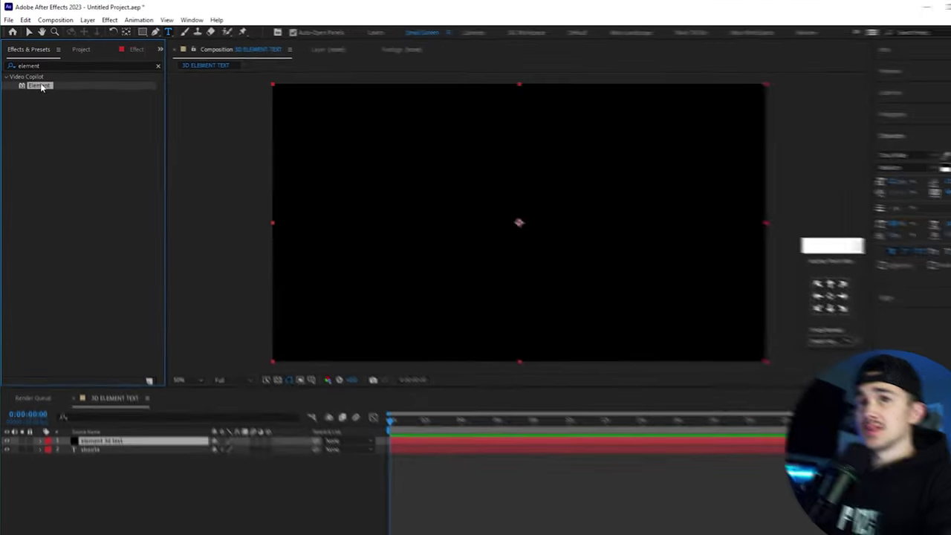
left_click_drag(64, 126, 551, 534)
left_click_drag(381, 431, 384, 434)
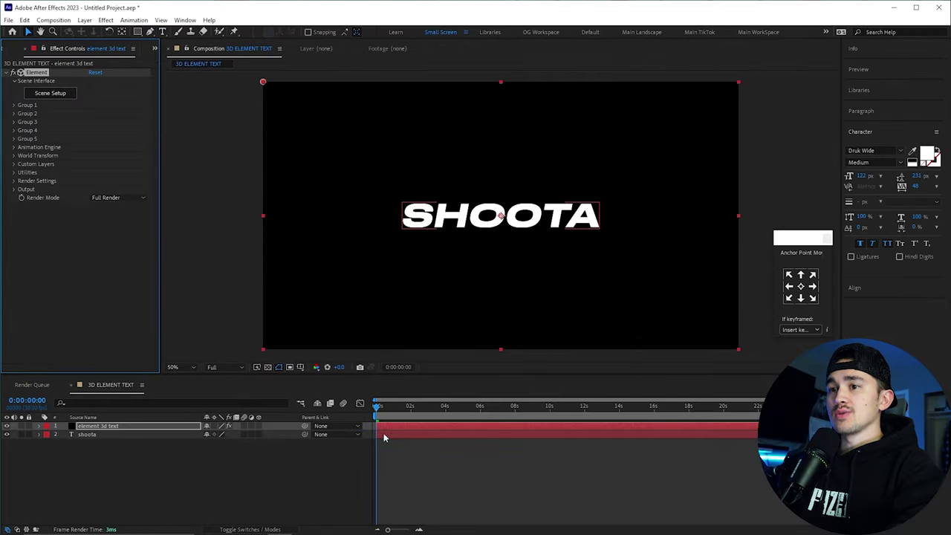
Under Custom Layers > Custom Text and Masks, set Path Layer 1 to shoota
left_click(14, 165)
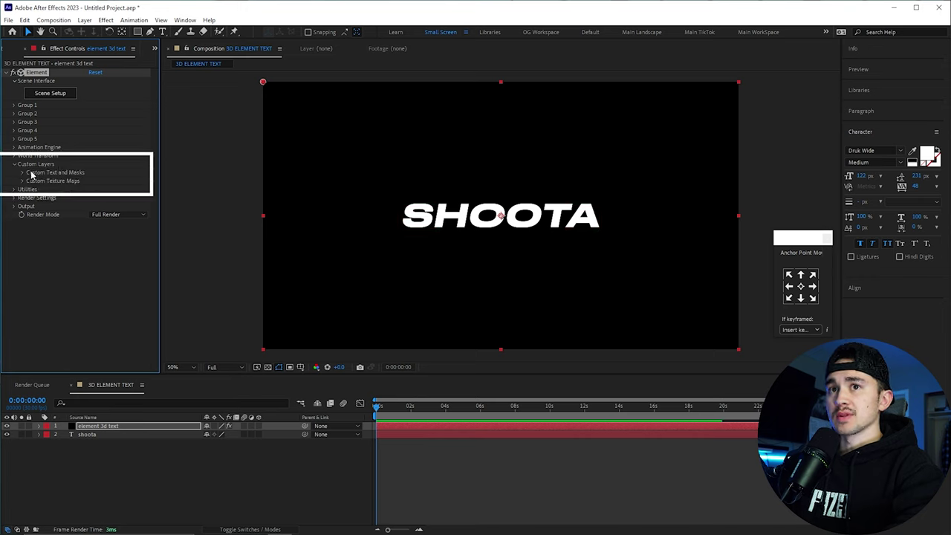
left_click(23, 172)
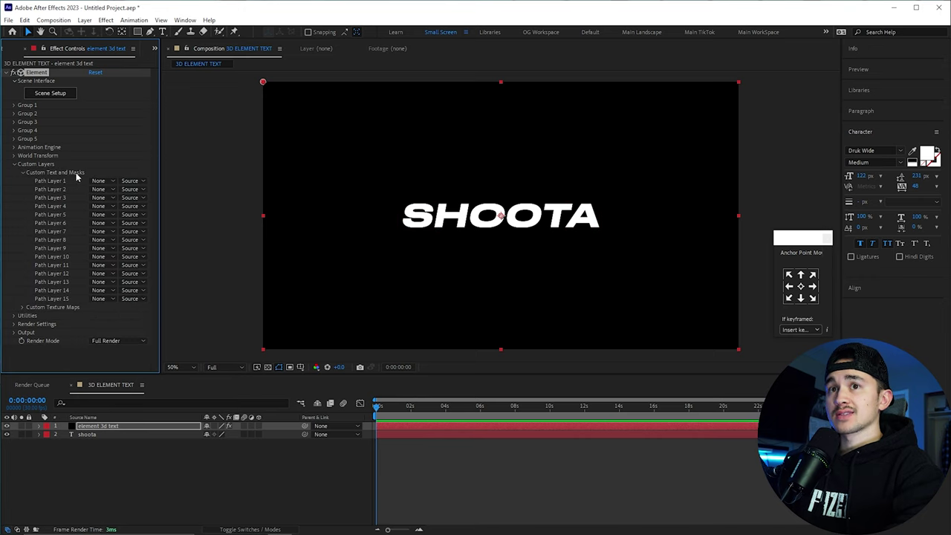
left_click(101, 181)
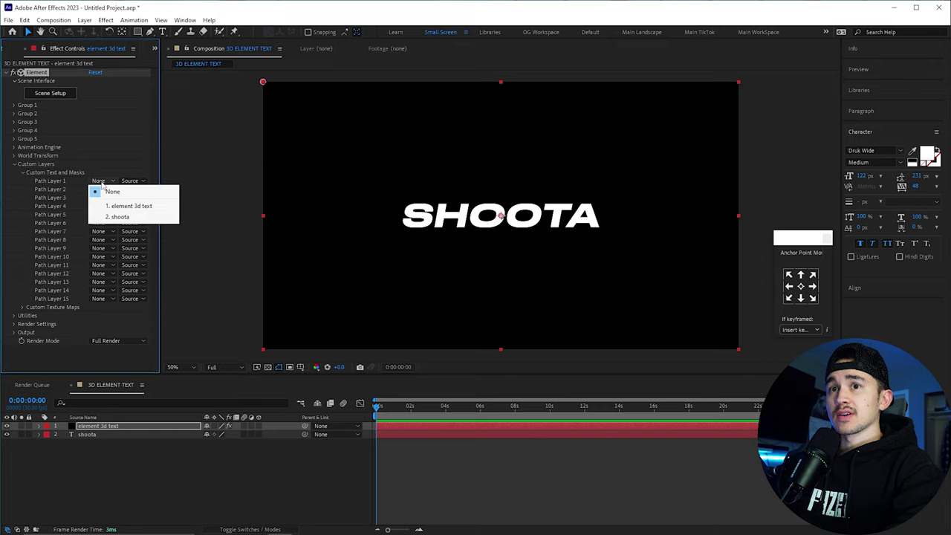
left_click(121, 217)
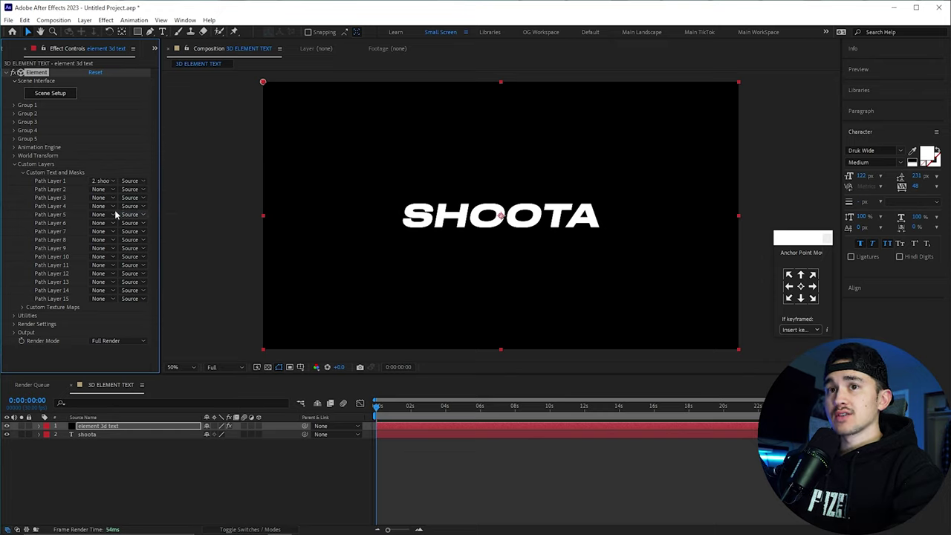
left_click(13, 164)
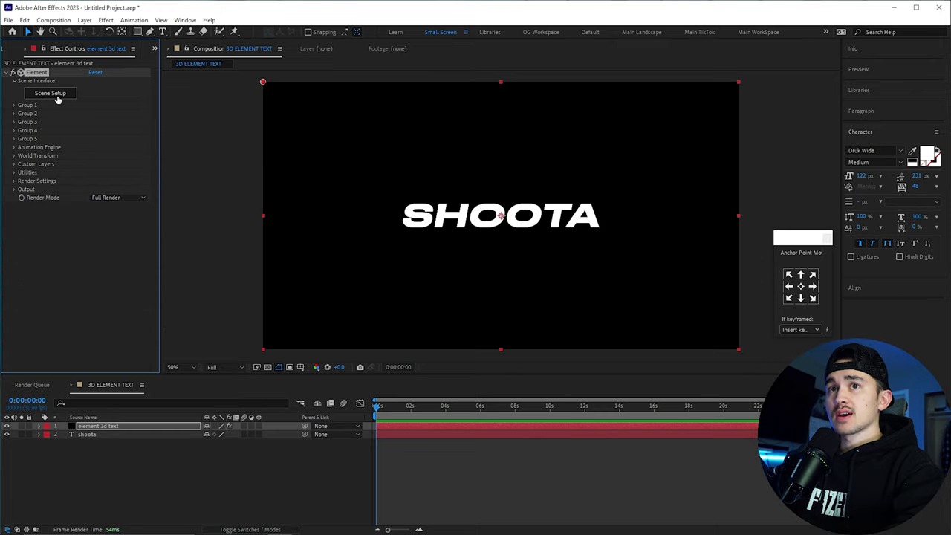
In Element's Scene Setup, extrude the SHOOTA path into a 3D model
left_click(54, 94)
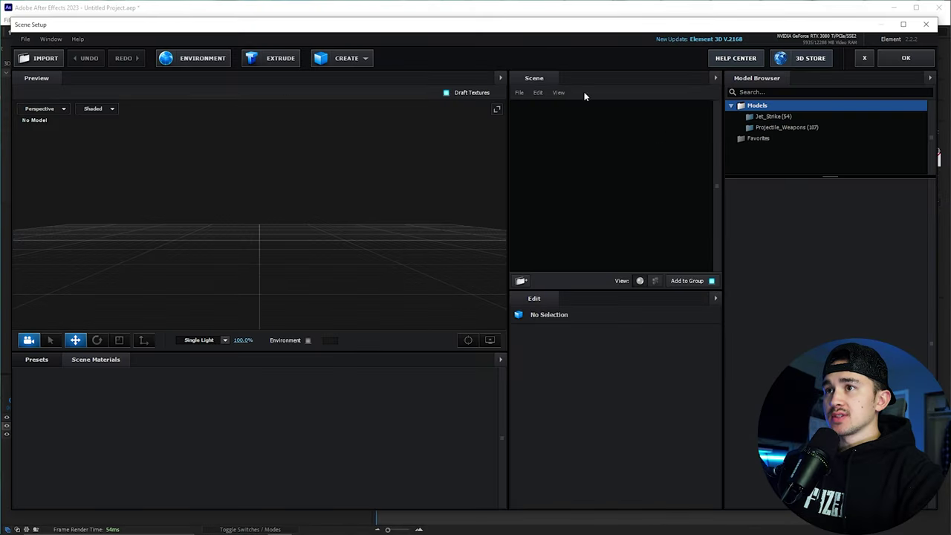
left_click(273, 59)
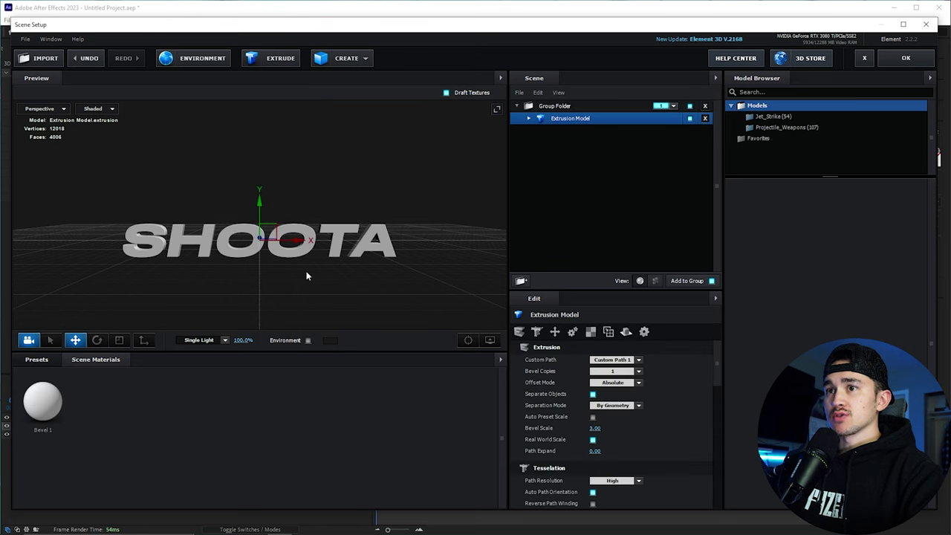
mouse_move(305, 268)
left_mouse_down()
mouse_move(351, 268)
mouse_move(313, 272)
left_mouse_up()
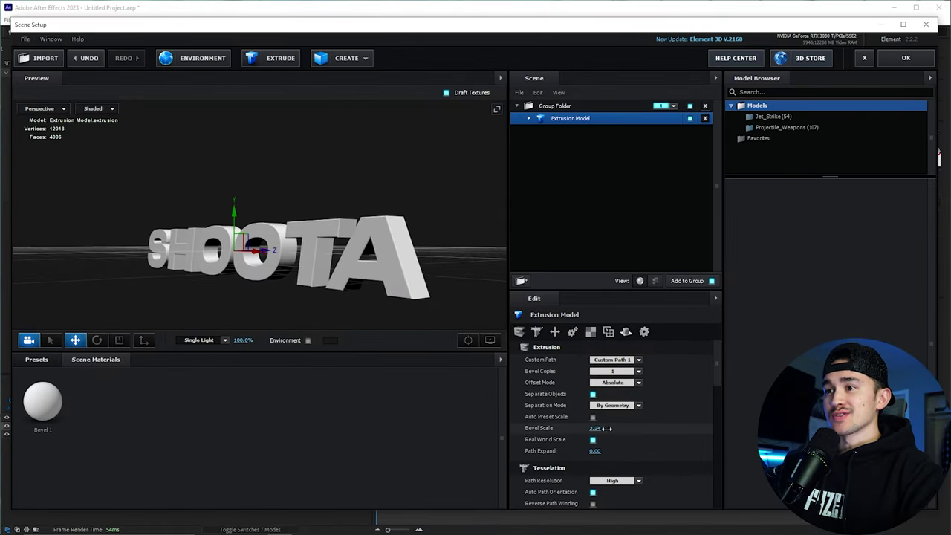
Set the extruded letters' Bevel Scale to 5.00
mouse_move(606, 428)
left_mouse_down()
mouse_move(488, 426)
mouse_move(596, 429)
left_mouse_up()
type("5")
key("Return")
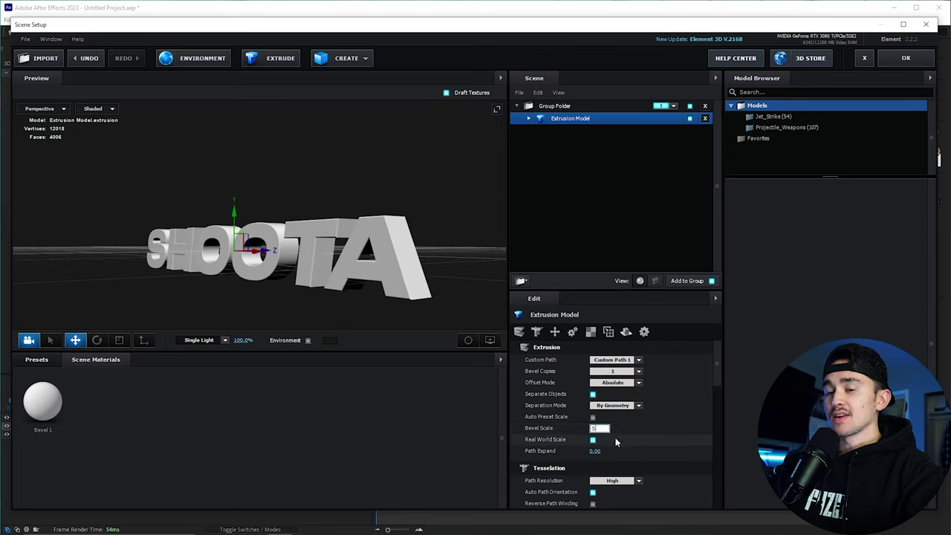
left_click_drag(186, 254, 264, 254)
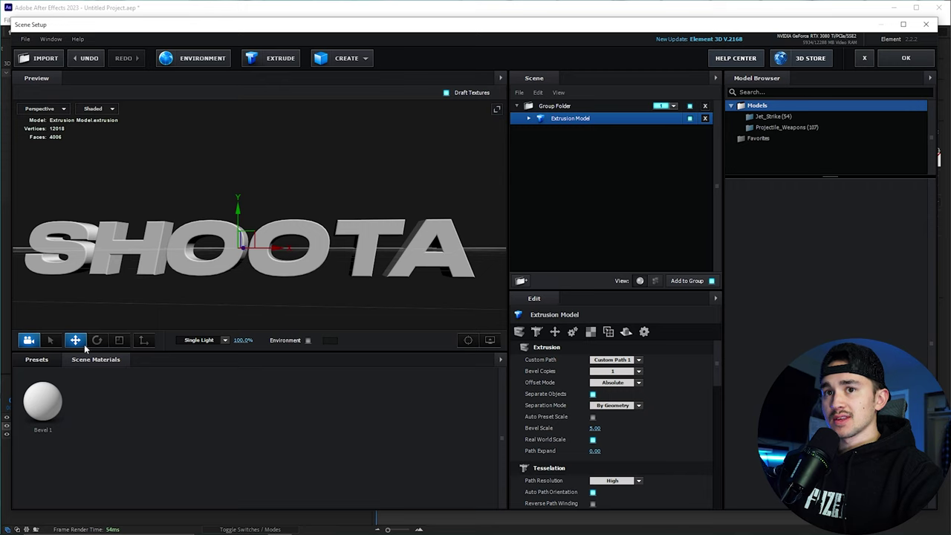
Apply a clean_metal preset from Materials > Pro_Shaders_2 > Metal to the extruded SHOOTA text
left_click(41, 361)
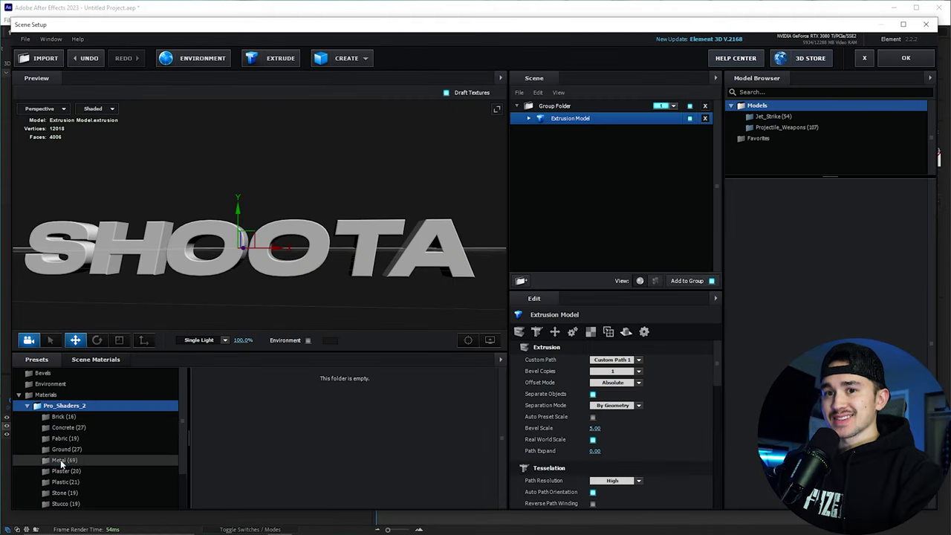
left_click(62, 462)
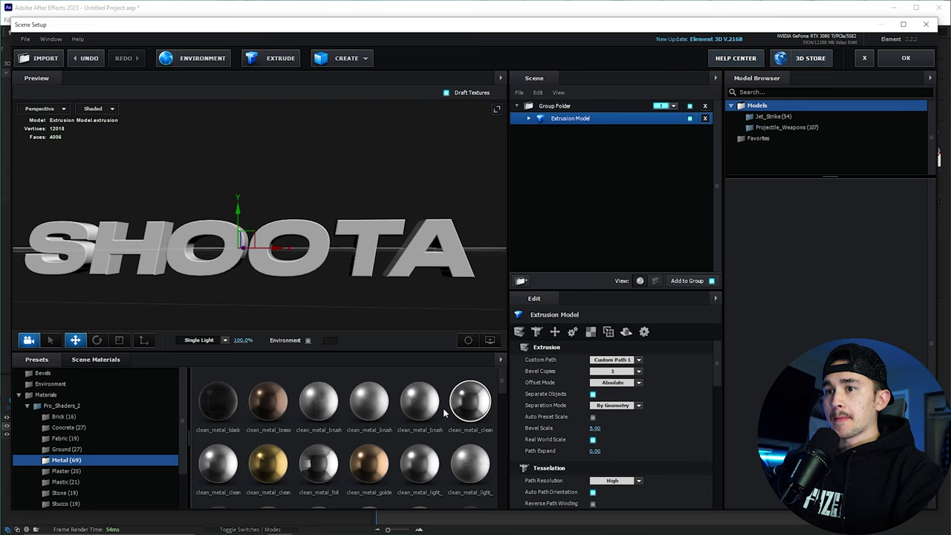
left_click(470, 406)
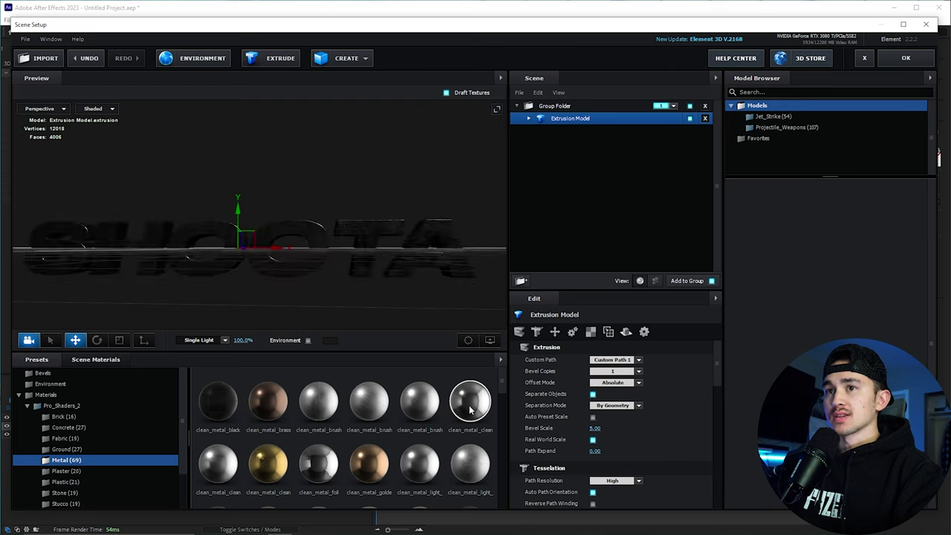
left_click_drag(304, 273, 211, 258)
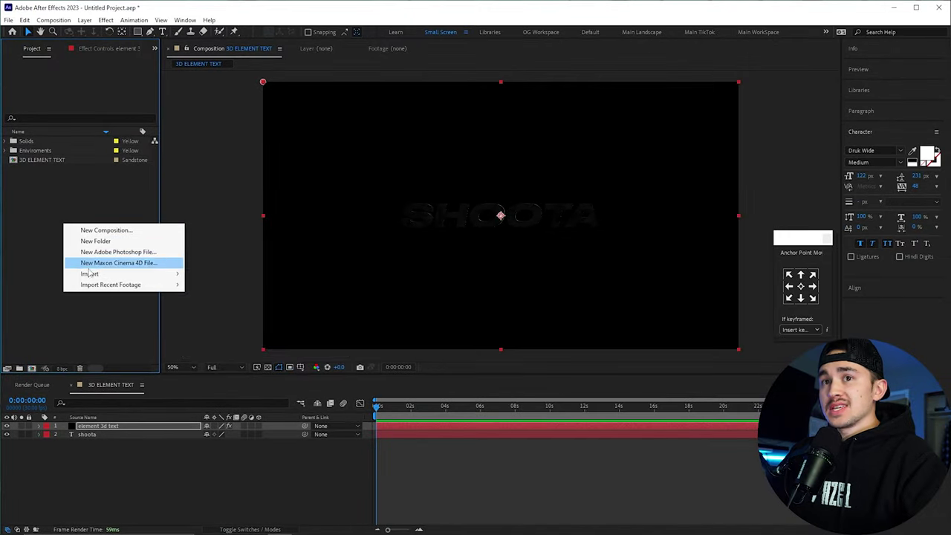
Import the Lightning Nebula Cotton Candy.mp4 clip into the project
mouse_move(89, 274)
left_click(208, 273)
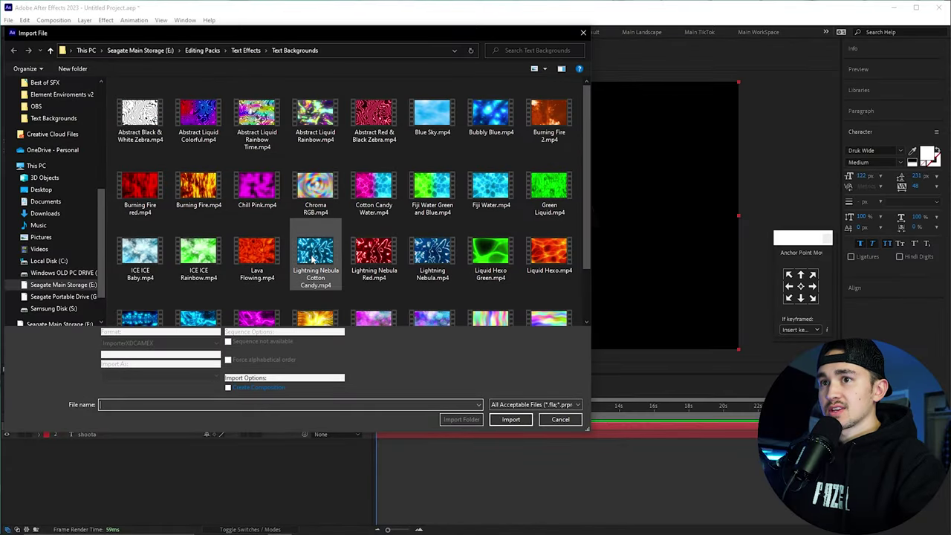
double_click(315, 252)
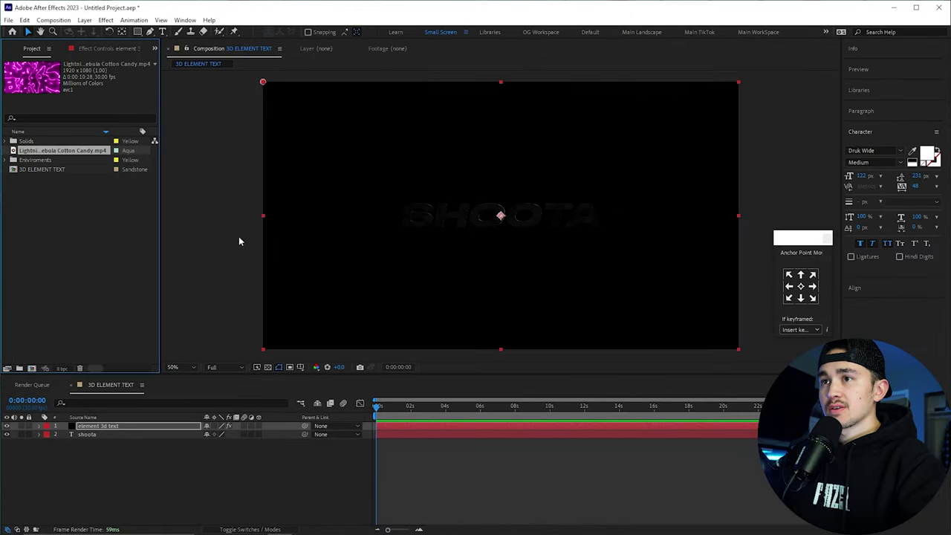
Preview the nebula clip, then drag it into the composition as the top layer
double_click(62, 150)
left_click(242, 347)
left_click_drag(251, 354, 172, 348)
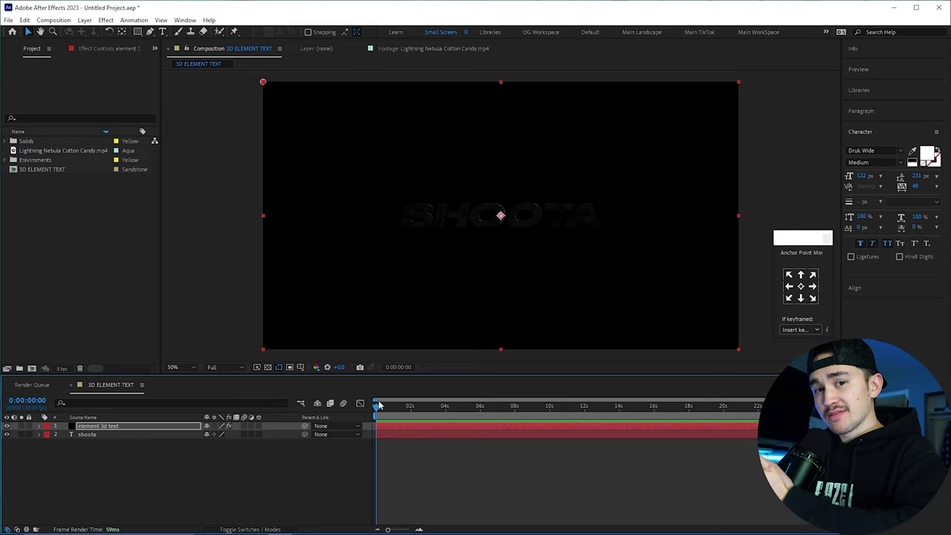
left_click_drag(63, 150, 376, 425)
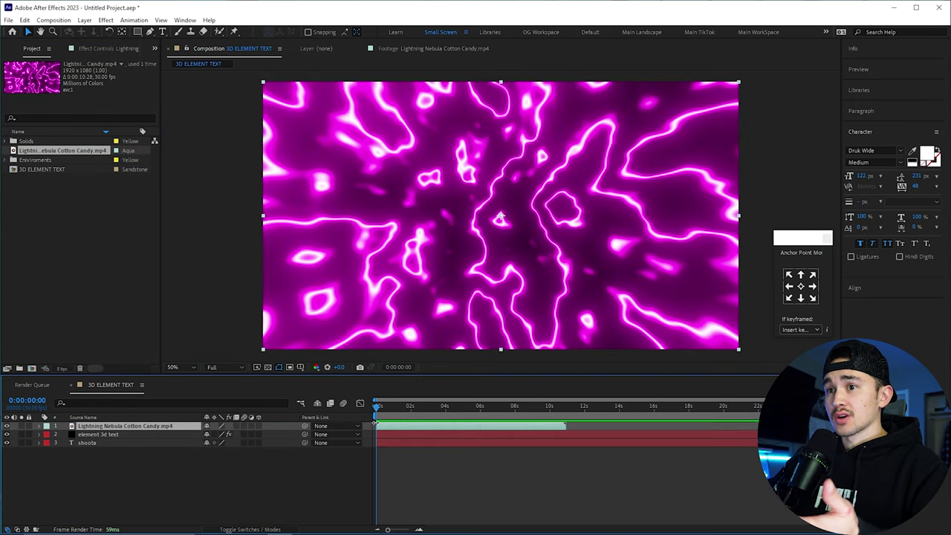
Set Element's Custom Texture Maps Layer 1 to Lightning Nebula Cotton Candy.mp4, keeping element 3d text selected
left_click(101, 434)
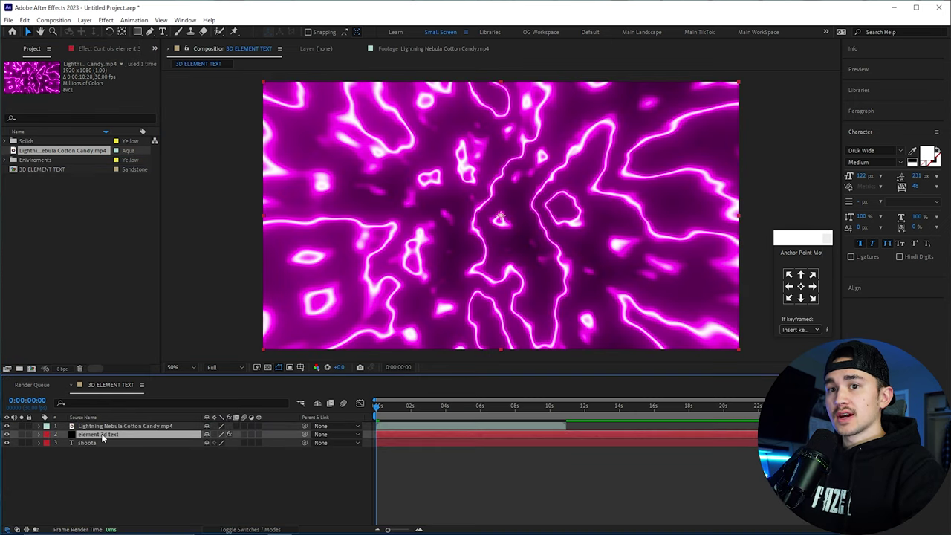
left_click(106, 49)
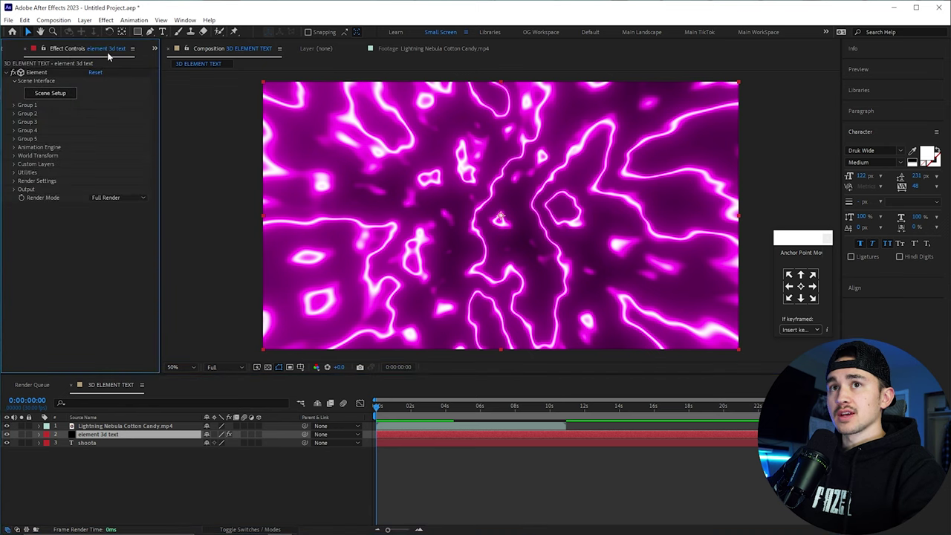
left_click(14, 164)
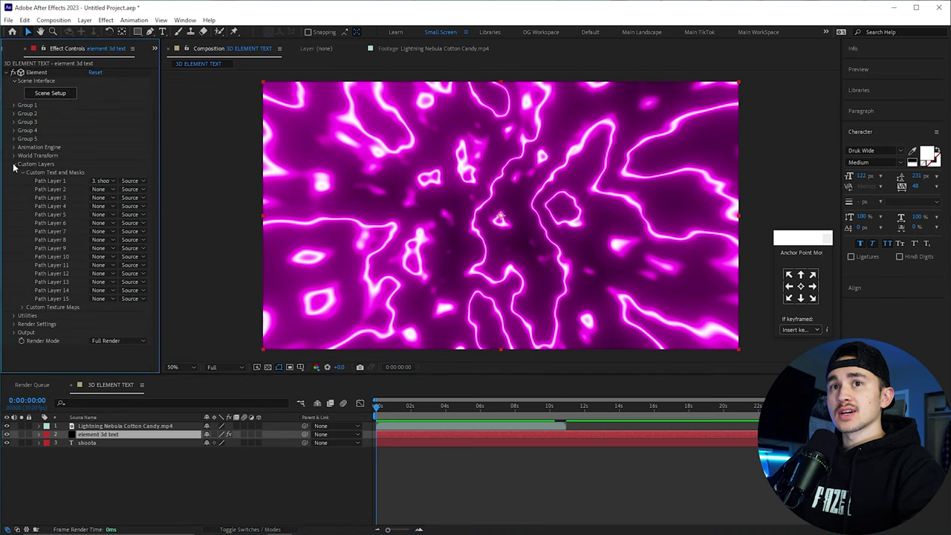
left_click(22, 172)
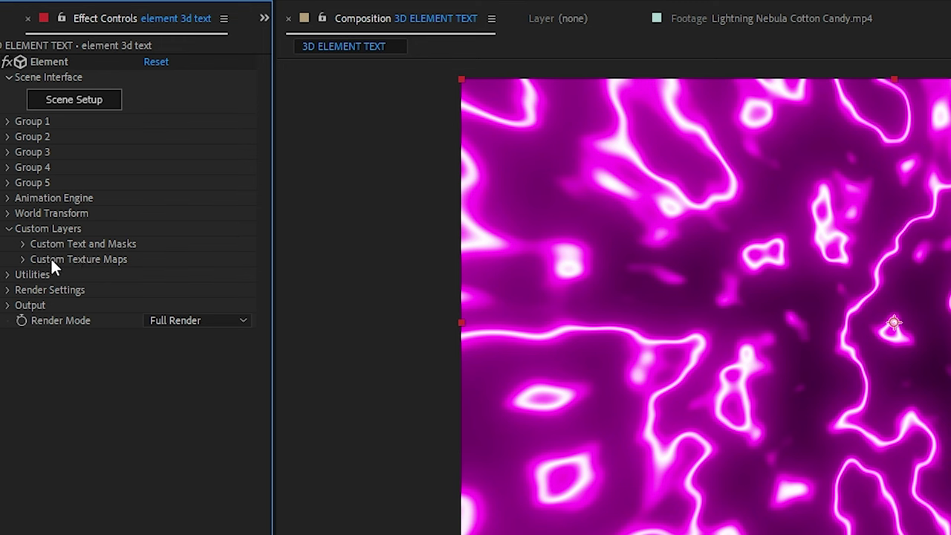
left_click(22, 260)
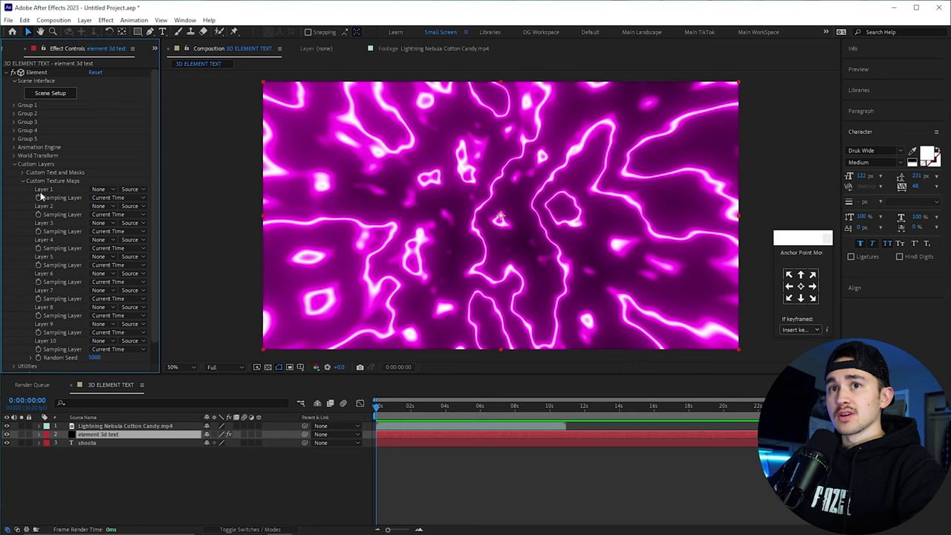
left_click(99, 190)
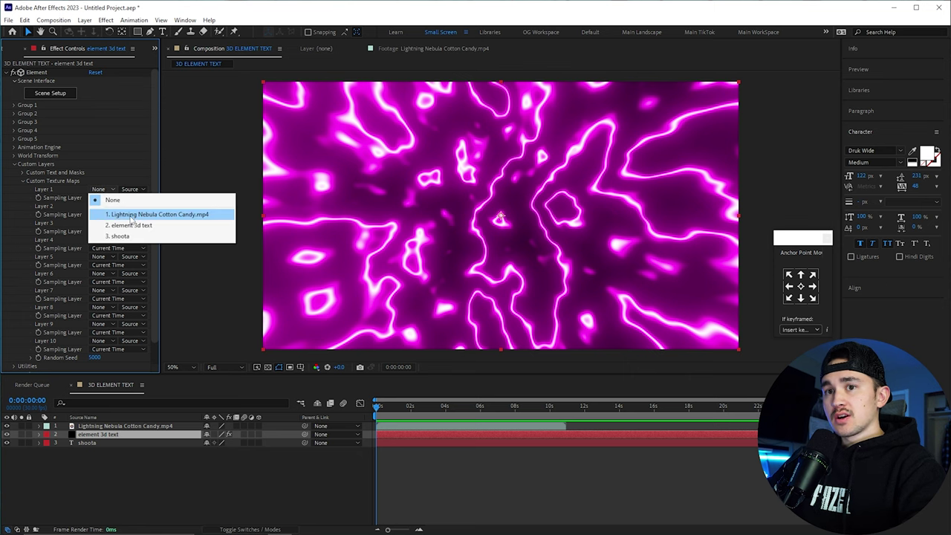
left_click(132, 216)
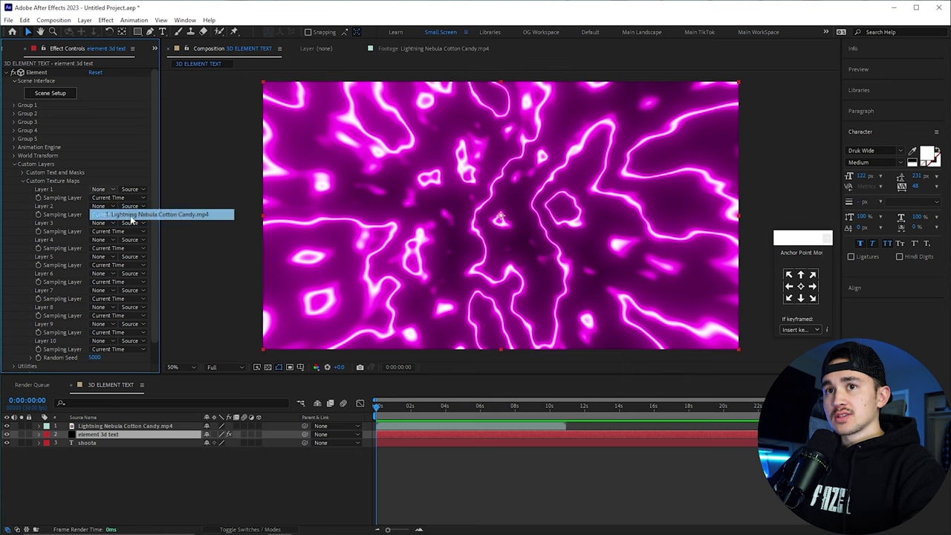
left_click(401, 426)
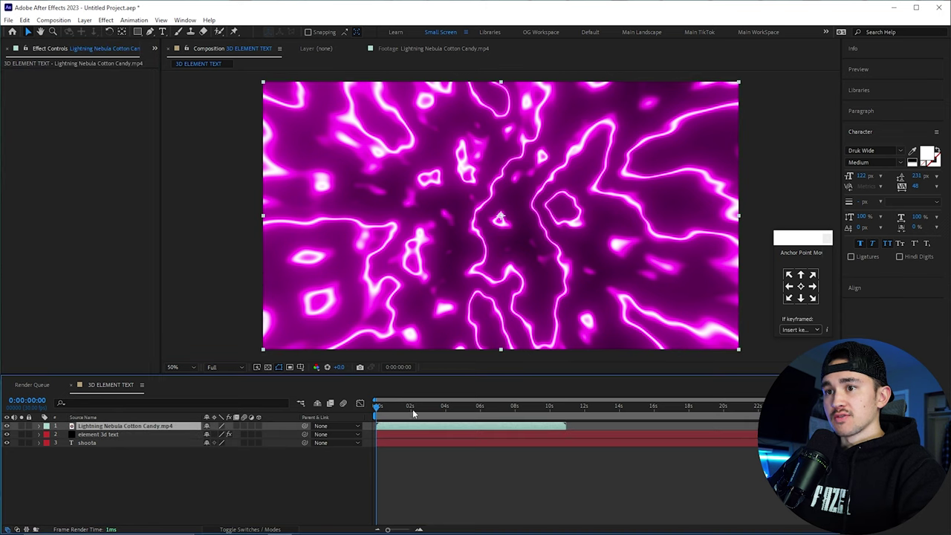
left_click(395, 433)
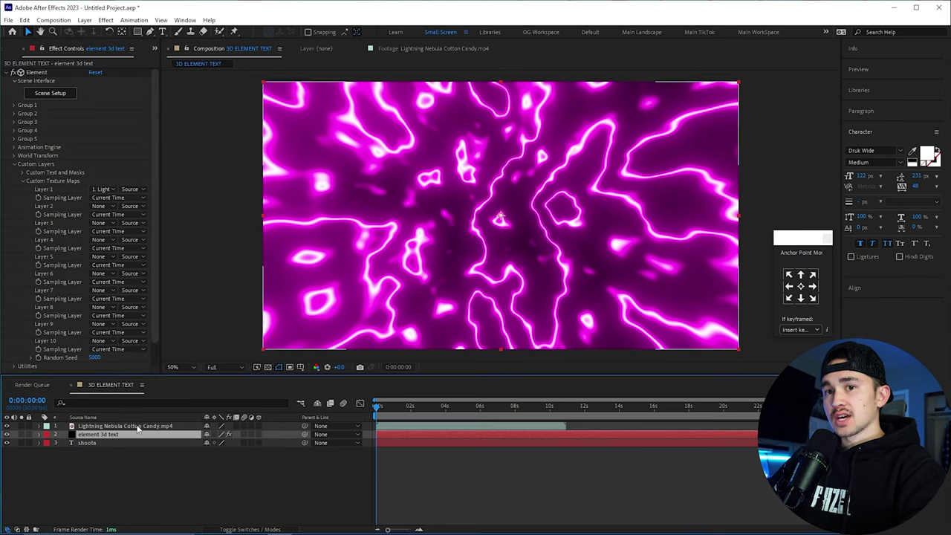
left_click(13, 163)
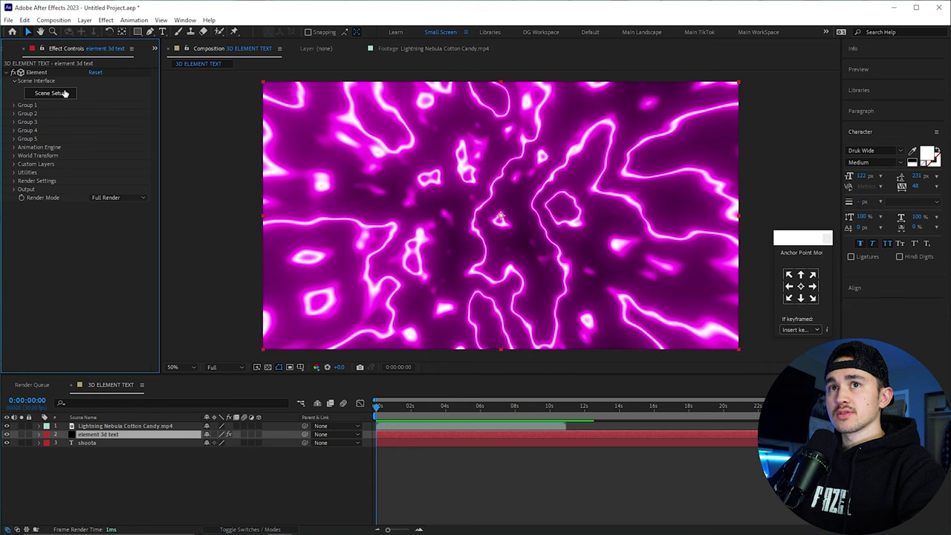
In Scene Setup, set clean_metal_clean_01's Environment texture to Custom Layer 1 and apply
left_click(53, 96)
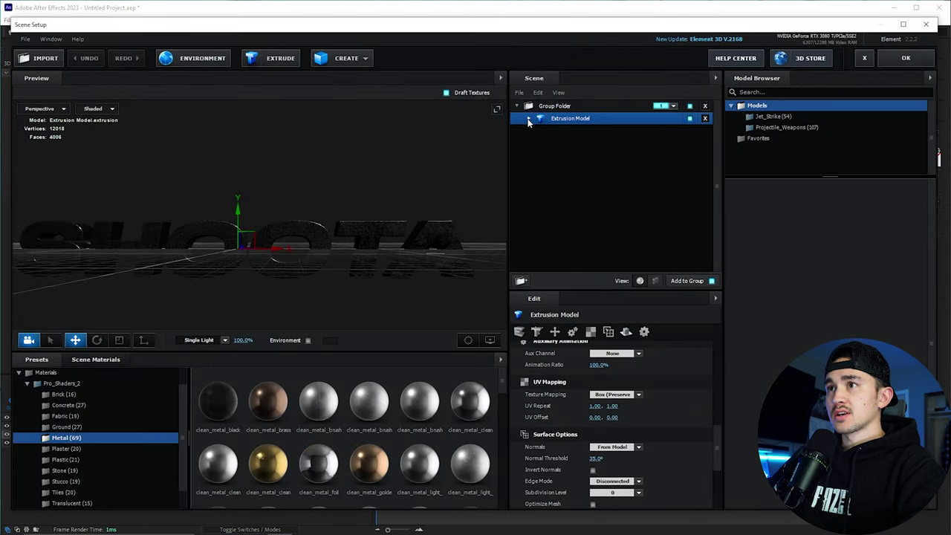
left_click(584, 131)
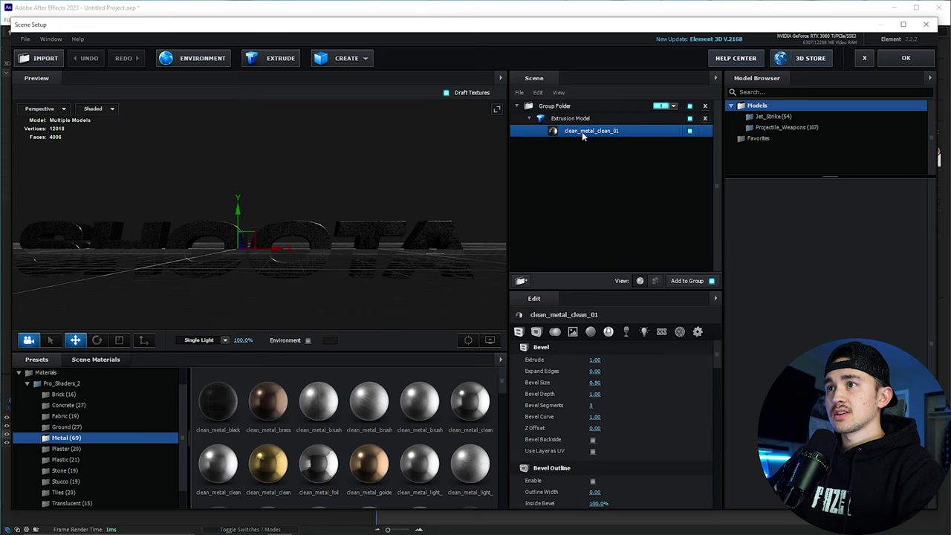
scroll(574, 352, "down", 10)
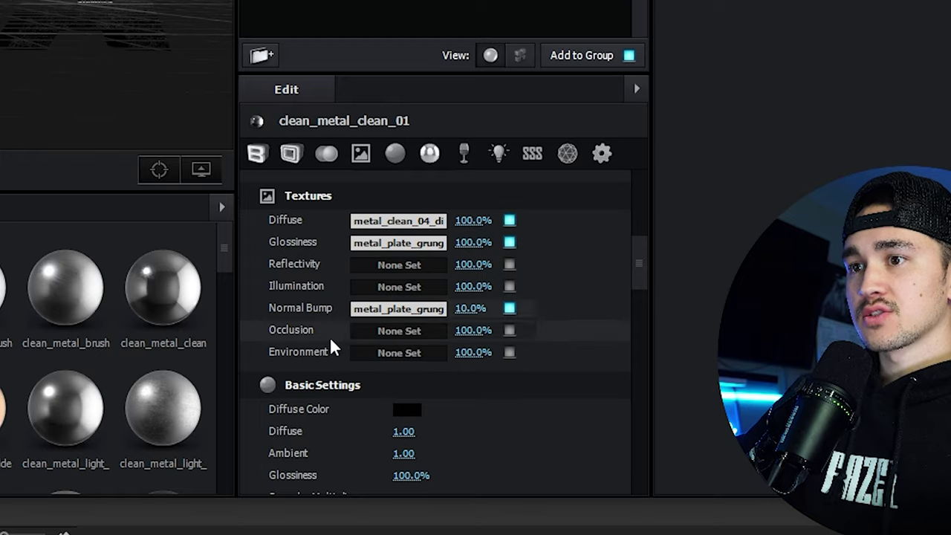
left_click(408, 356)
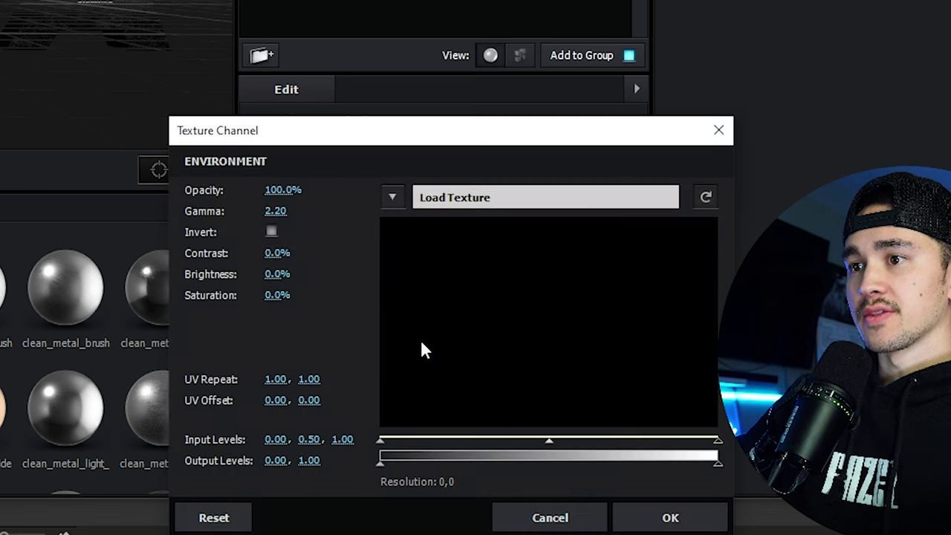
left_click(393, 197)
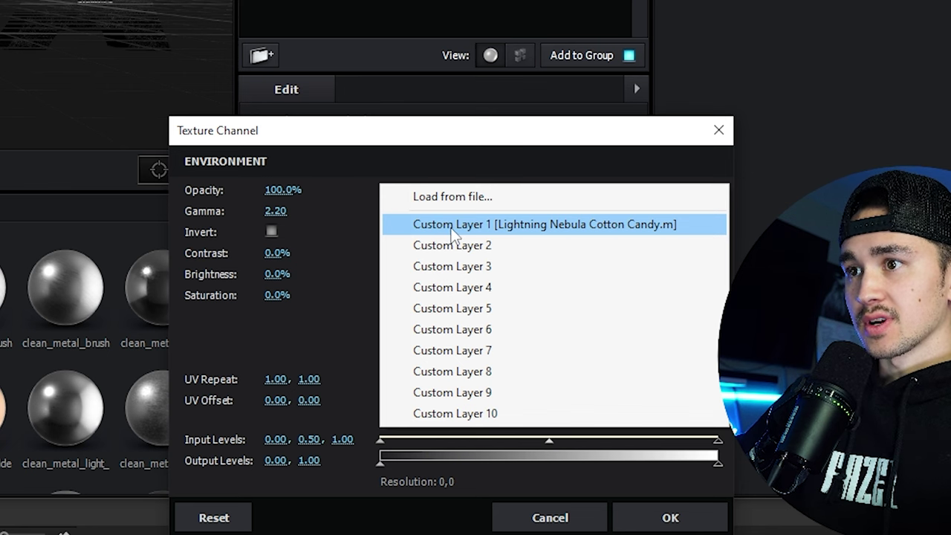
left_click(461, 231)
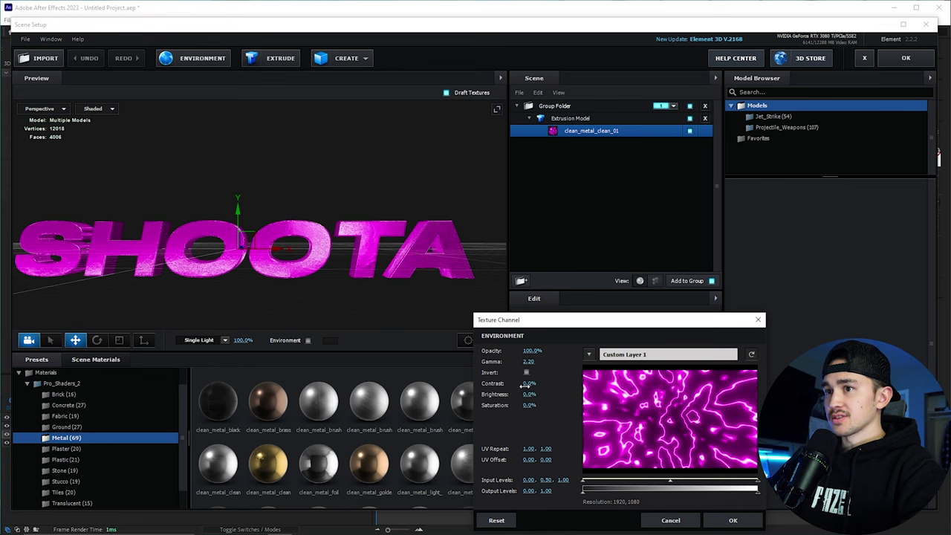
key("Return")
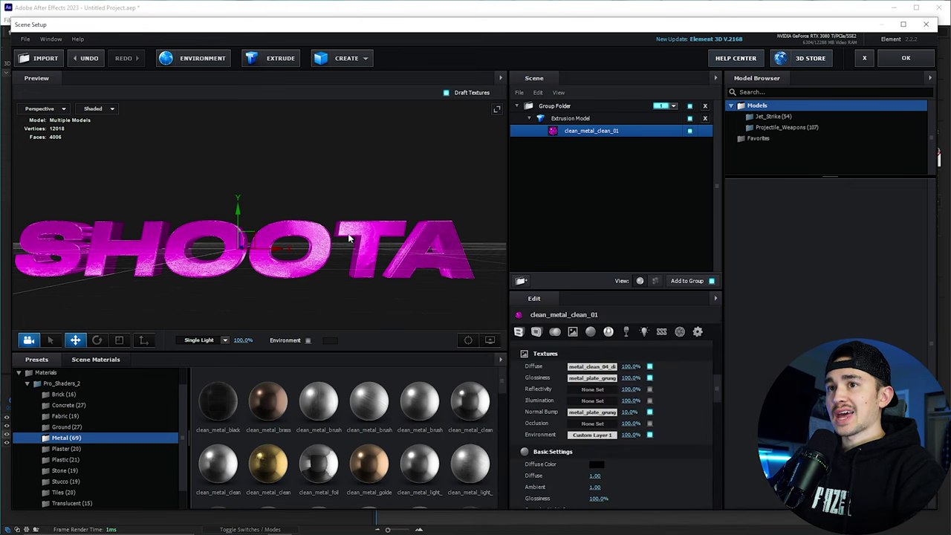
left_click(900, 58)
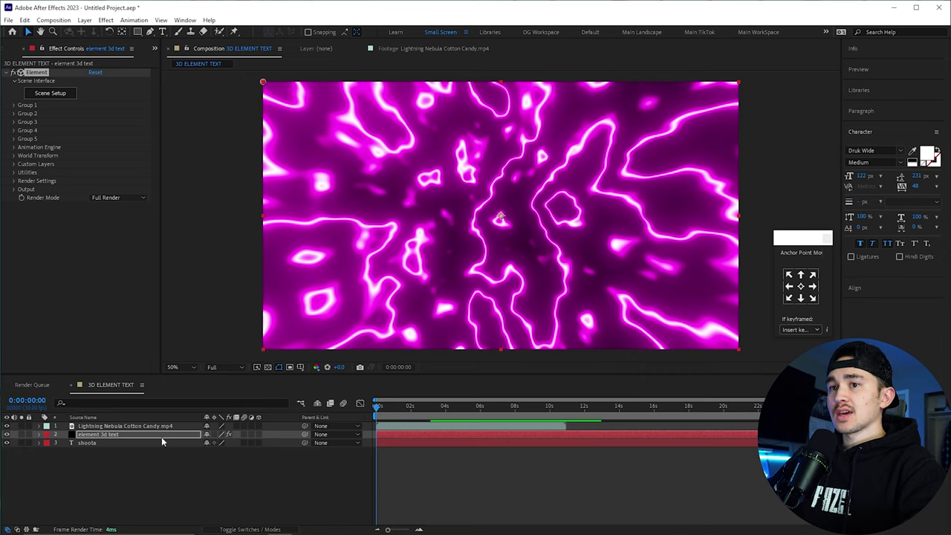
Hide the Lightning Nebula footage layer and select the element 3d text layer
left_click(8, 426)
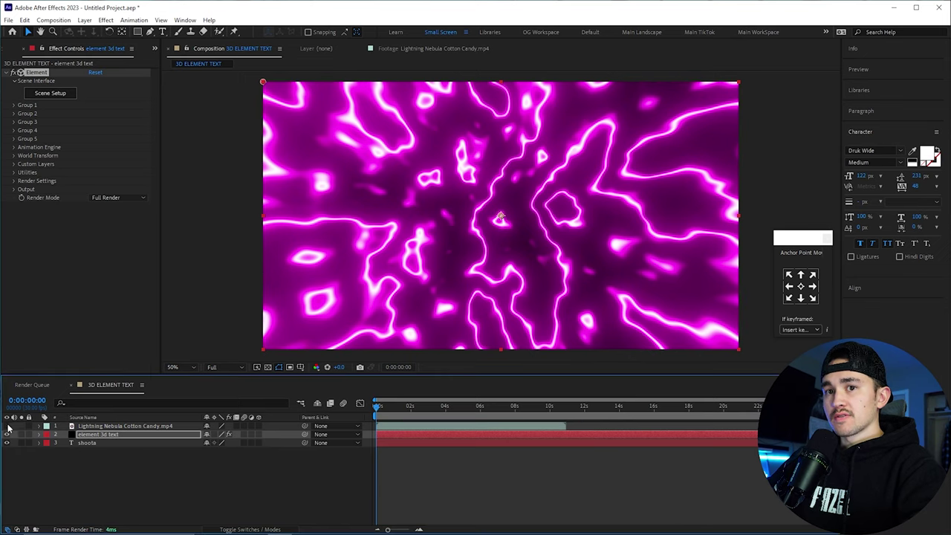
left_click(78, 429)
left_click(408, 435)
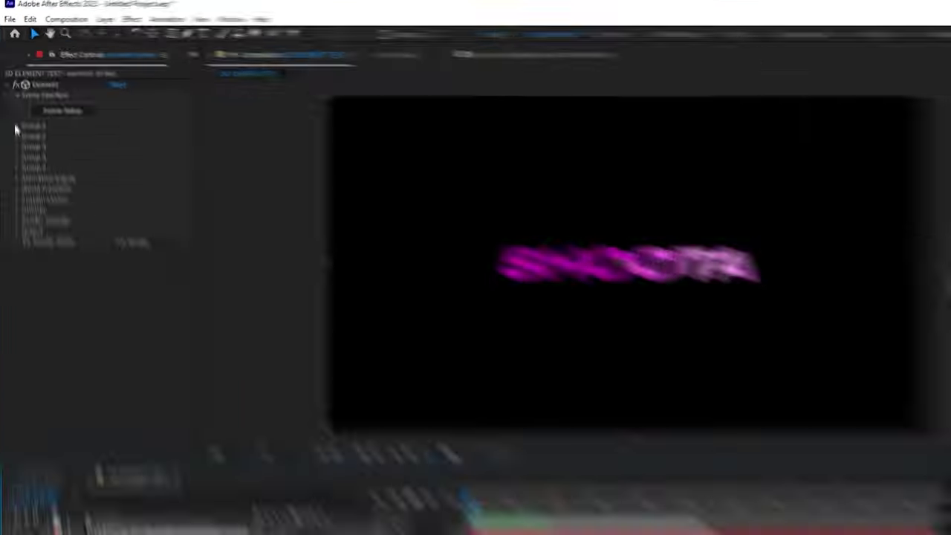
Raise Group 1 Particle Size to about 20 and hide the original shoota layer
left_click(13, 106)
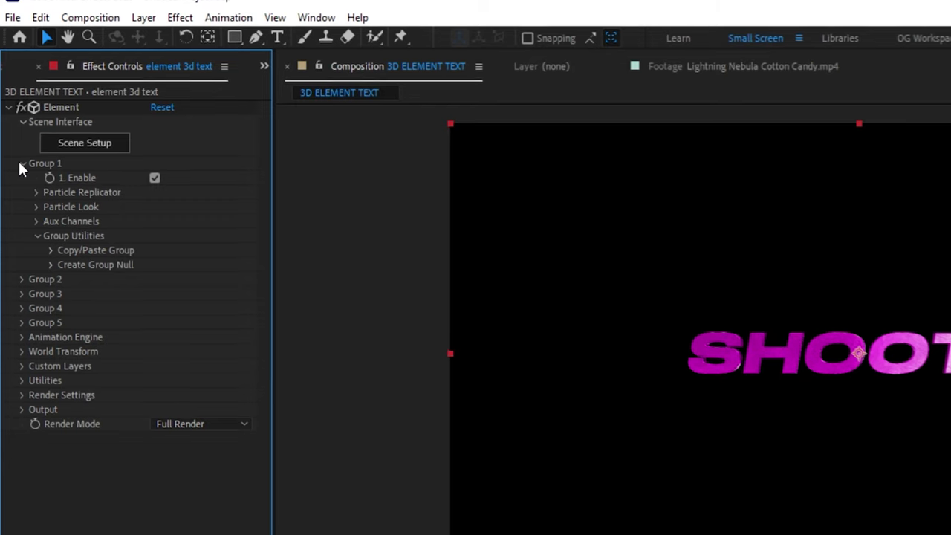
left_click(36, 209)
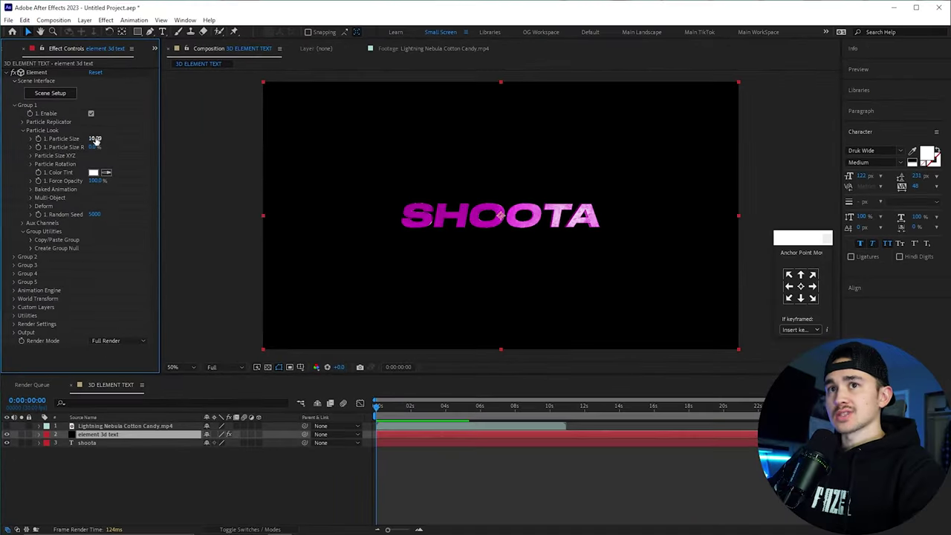
left_click_drag(165, 222, 171, 220)
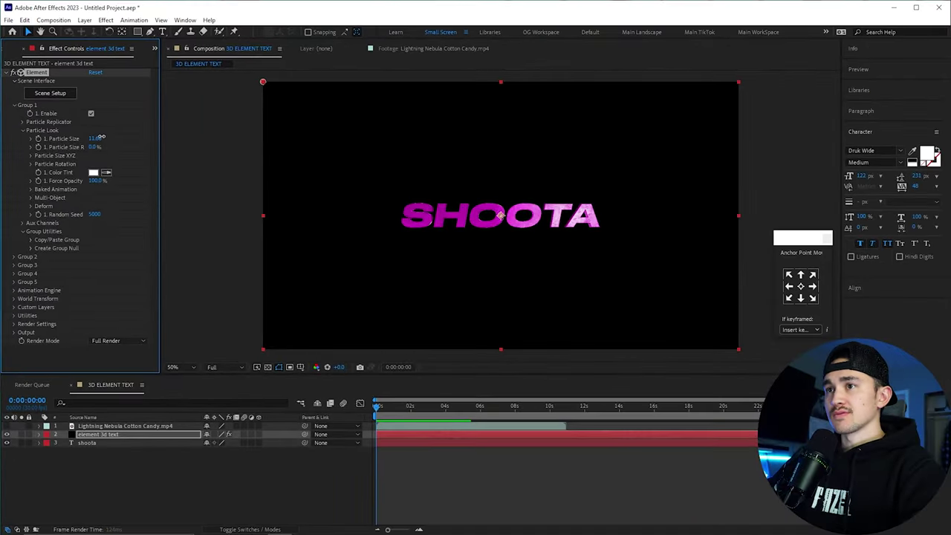
left_click_drag(101, 138, 139, 132)
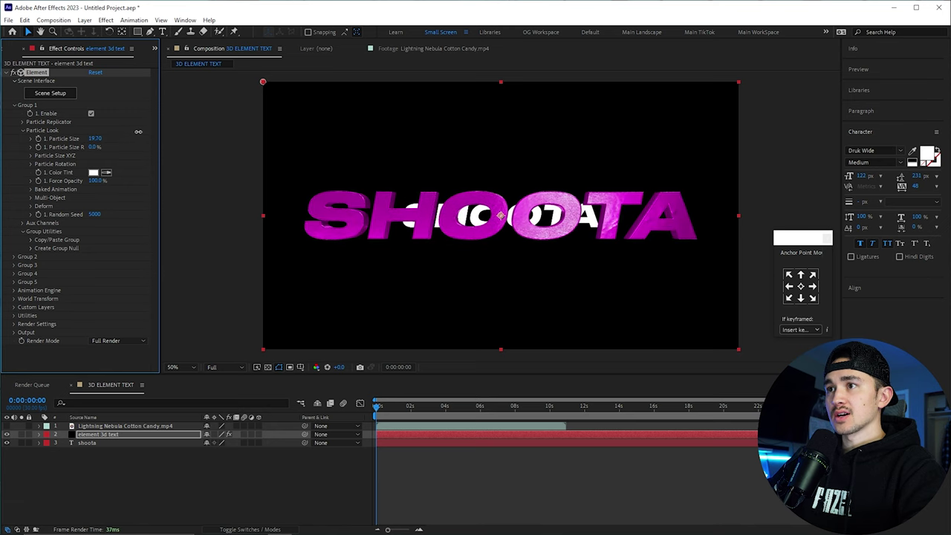
left_click(6, 443)
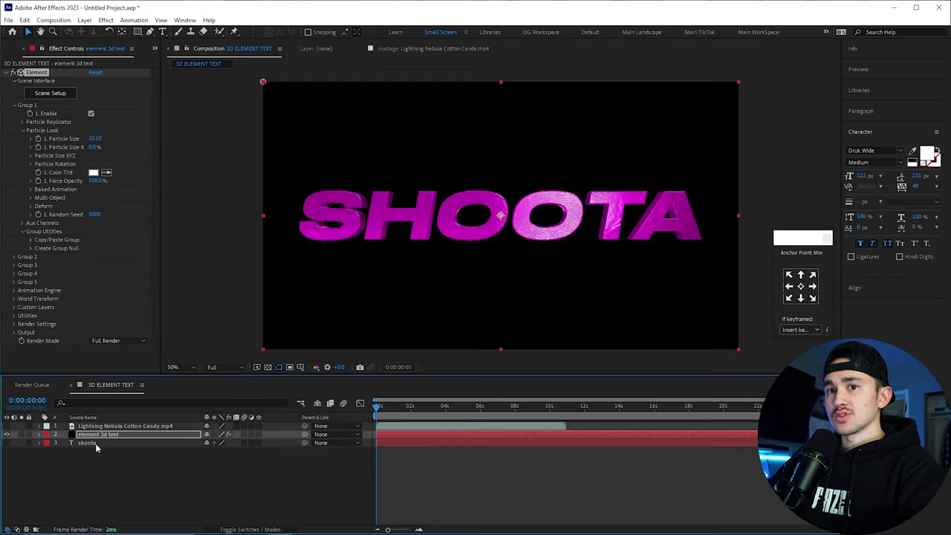
Turn on Enable Multi under Particle Look > Multi-Object
left_click(32, 197)
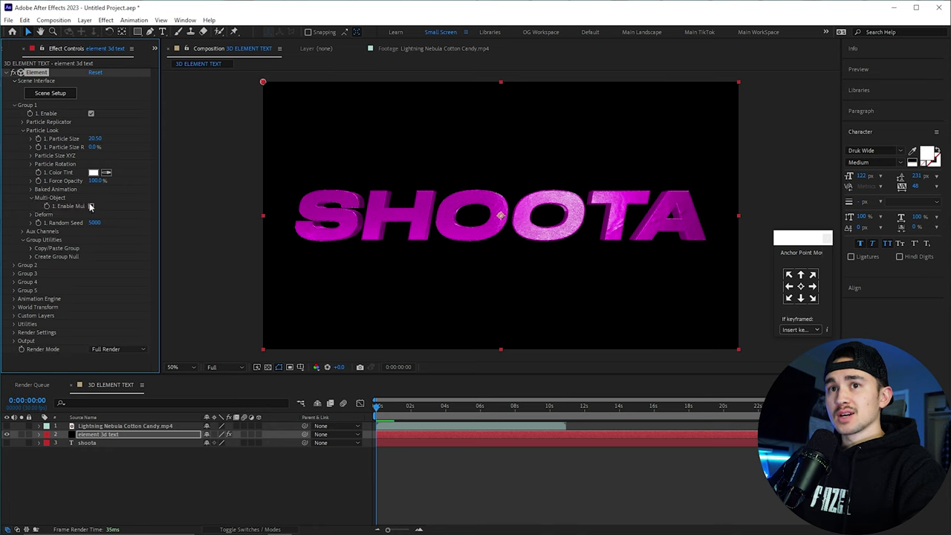
left_click(91, 207)
scroll(92, 208, "down", 2)
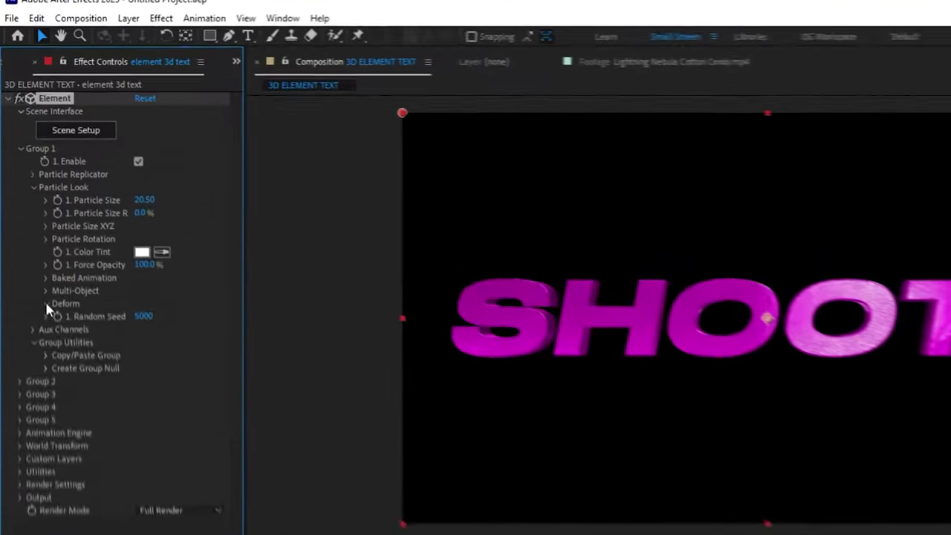
Set the Deform > Bend Direction to 90°
left_click(30, 206)
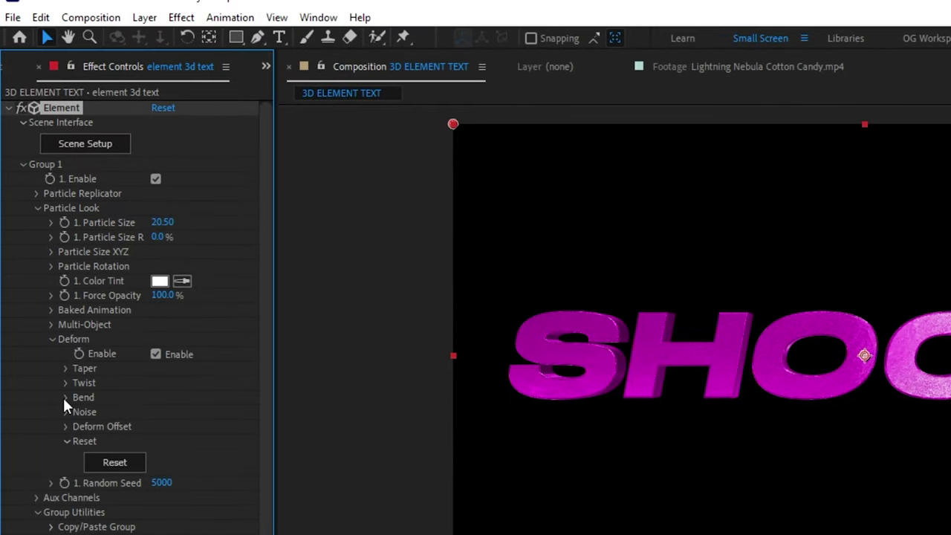
left_click(65, 397)
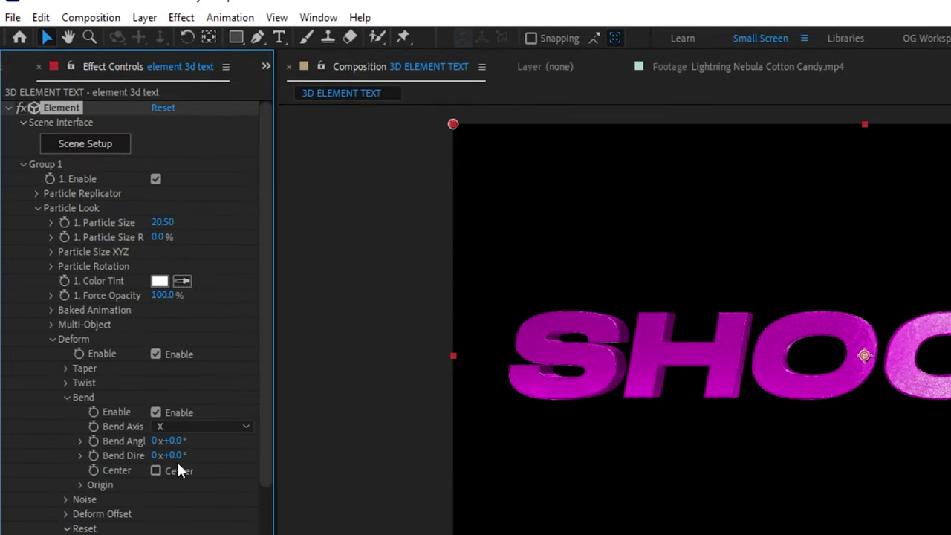
left_click(157, 455)
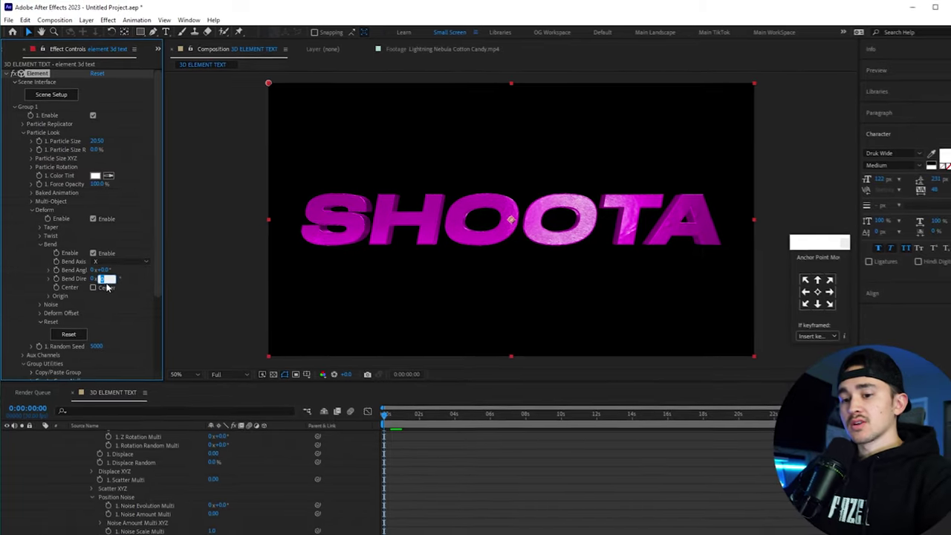
type("90")
key("Return")
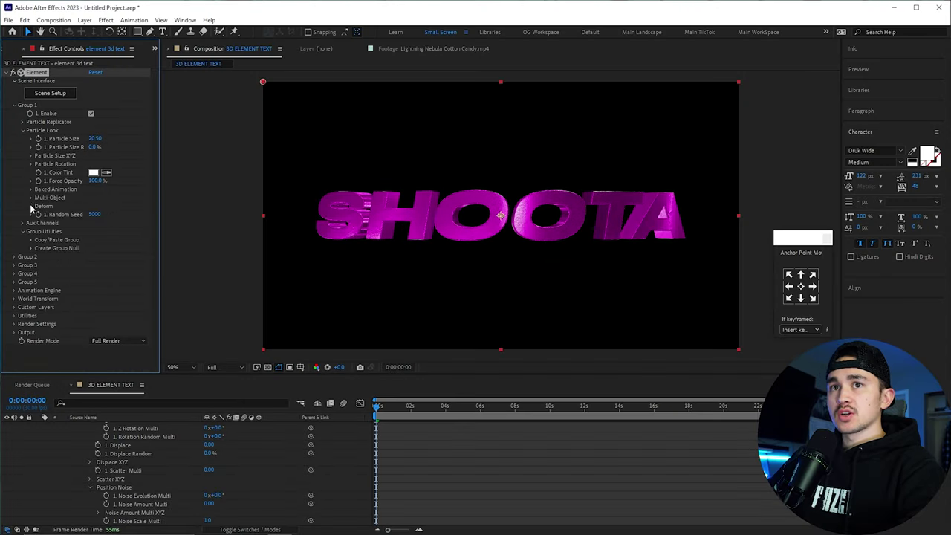
left_click(28, 130)
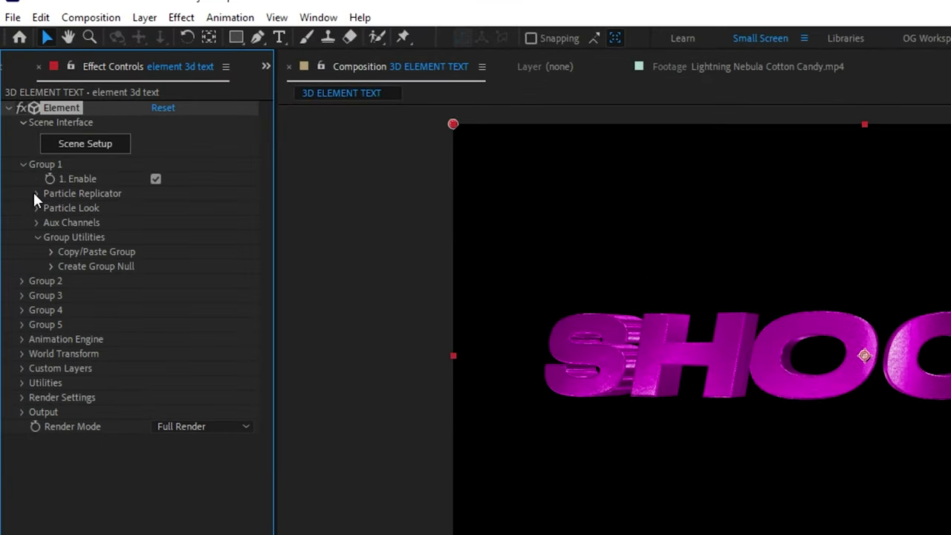
left_click(35, 193)
left_click(52, 266)
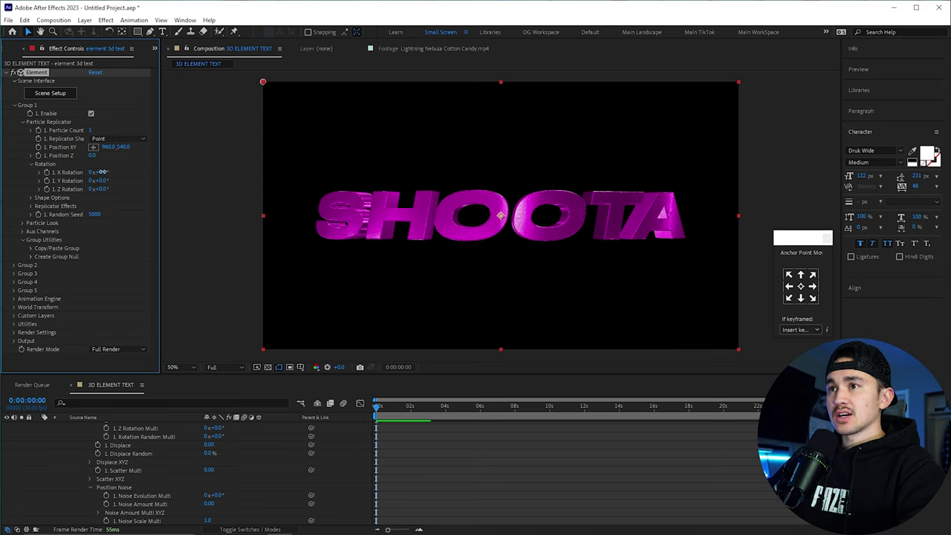
left_click_drag(100, 171, 93, 172)
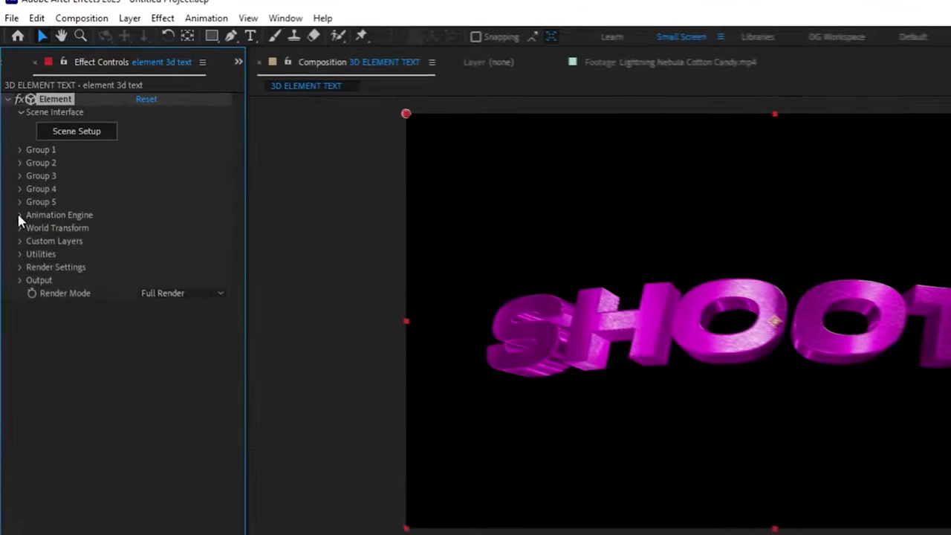
Enable Element's Animation Engine and scrub the Animation amount to test it
left_click(14, 149)
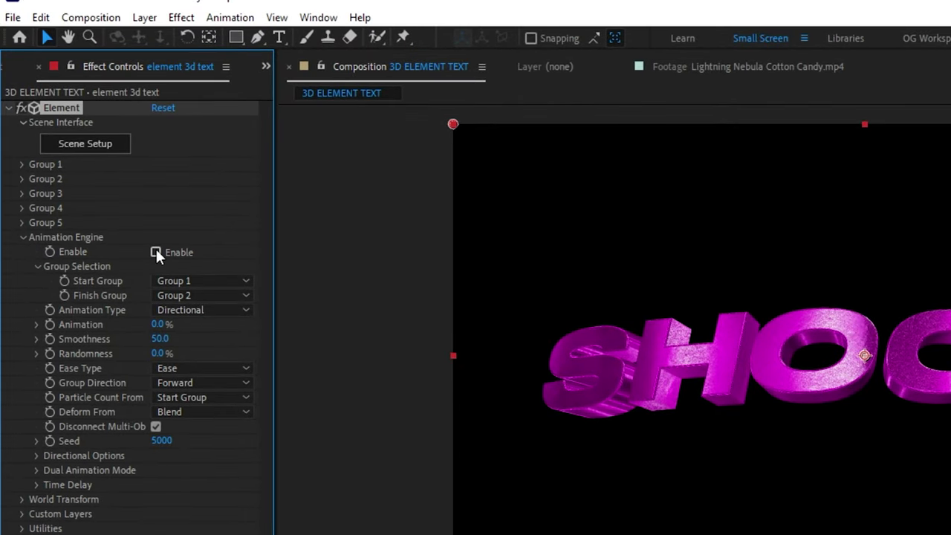
left_click(156, 253)
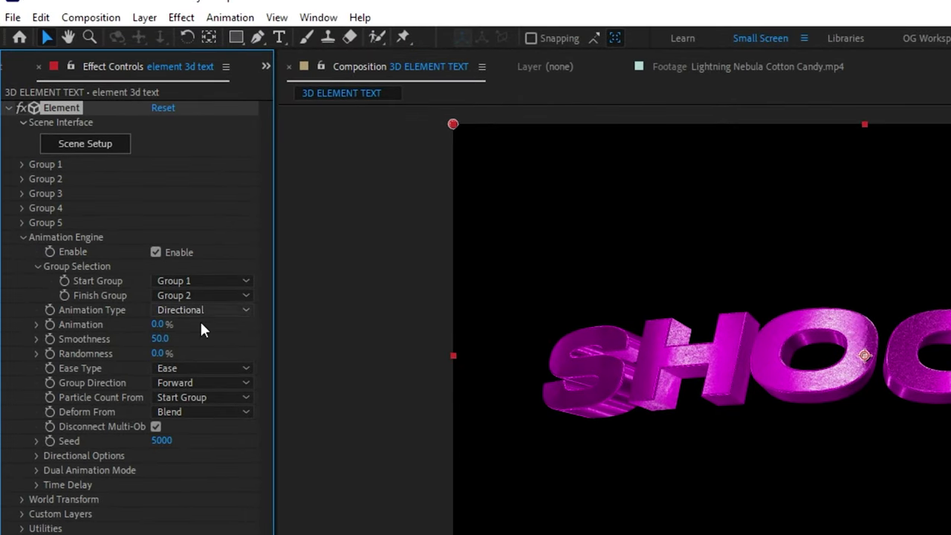
left_click_drag(152, 327, 195, 322)
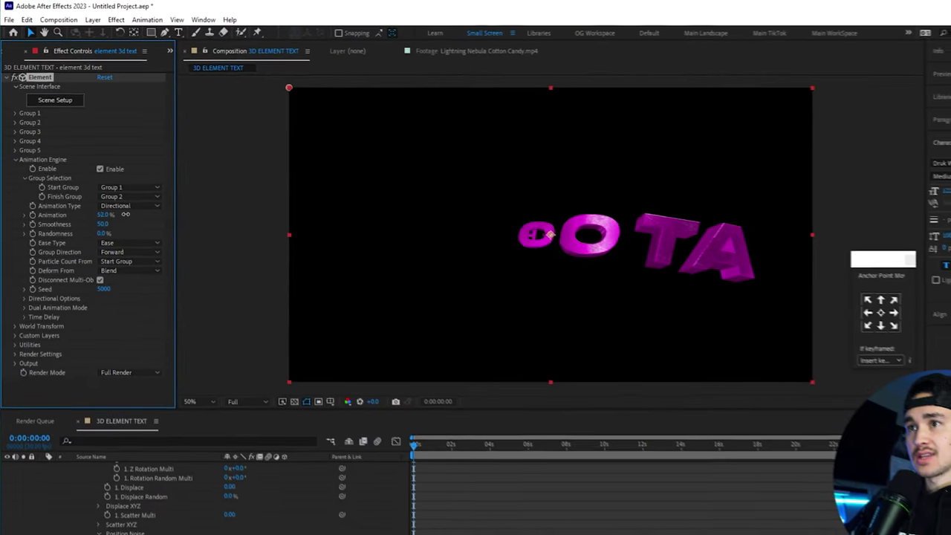
left_click_drag(126, 214, 43, 192)
Try the Uniform animation type, then revert to Directional
left_click(104, 190)
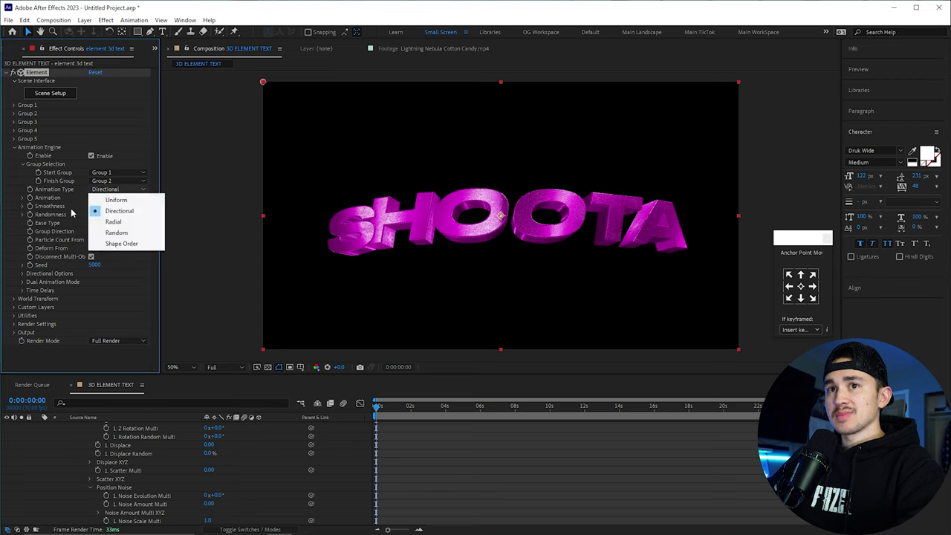
left_click(112, 201)
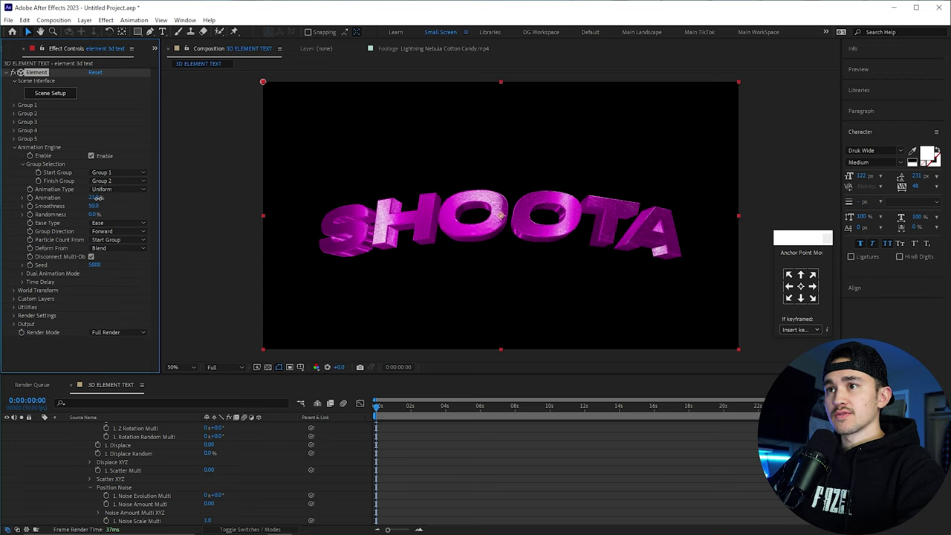
key("ctrl+z")
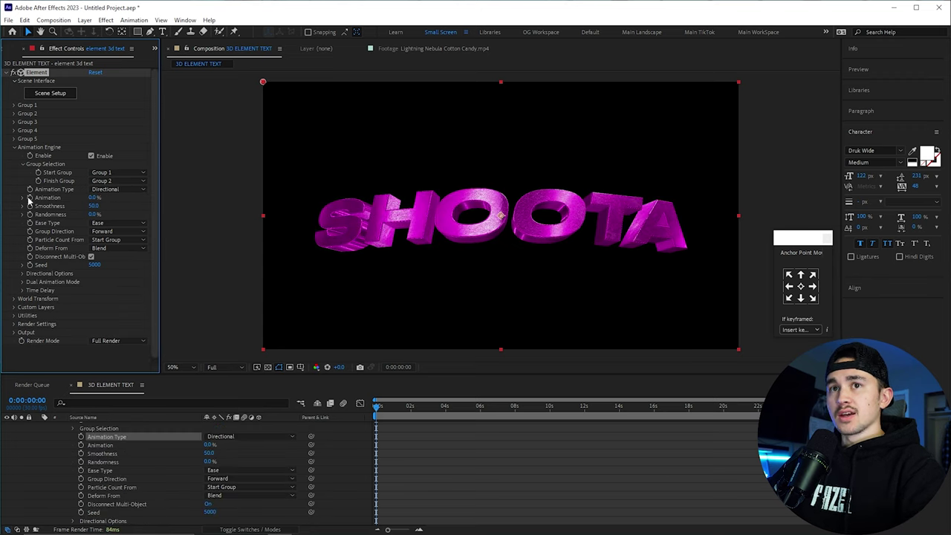
Keyframe Element's Animation at 100% at 0 s and 0% at 1 s
left_click(30, 198)
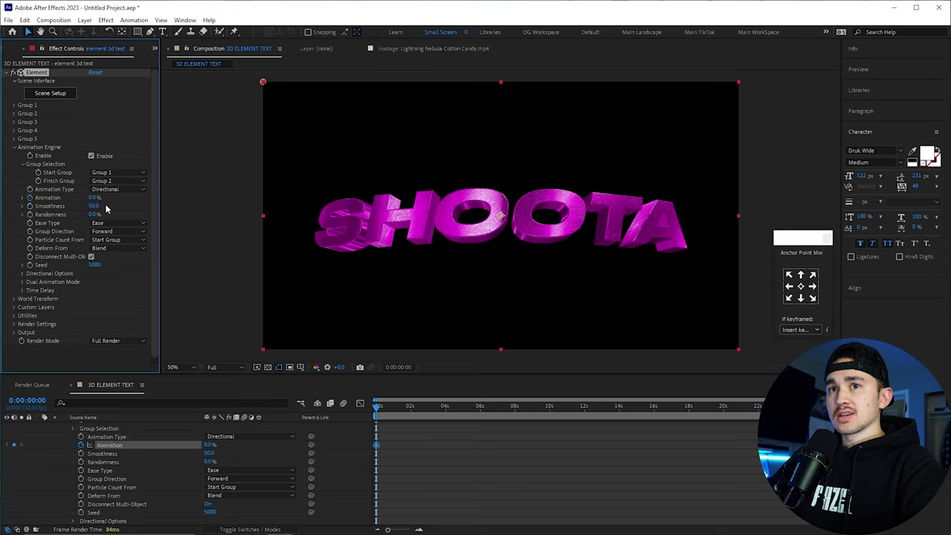
left_click_drag(90, 198, 146, 195)
left_click(393, 406)
scroll(470, 423, "up", 3)
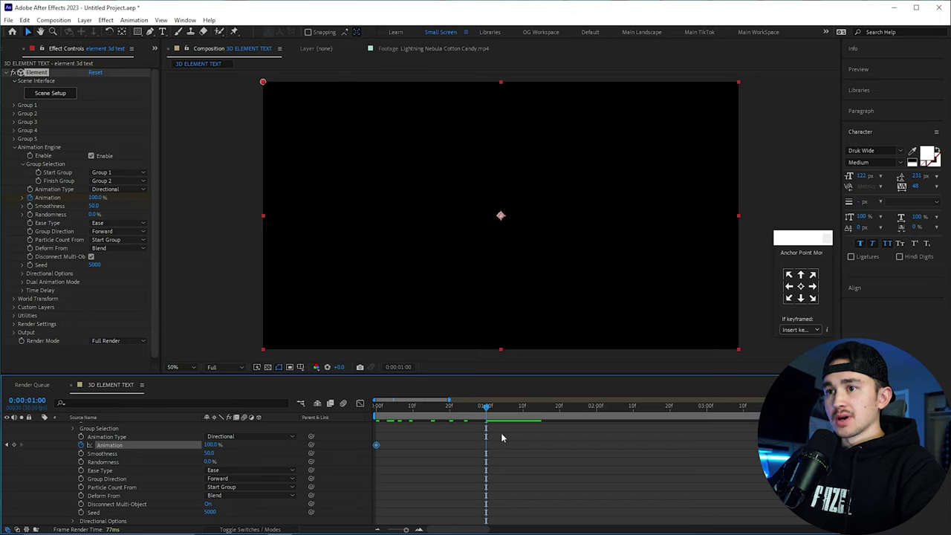
left_click_drag(97, 197, 95, 197)
left_click(388, 406)
Ease both Animation keyframes by lengthening their influence handles in the speed graph, then preview
left_click_drag(502, 444, 369, 460)
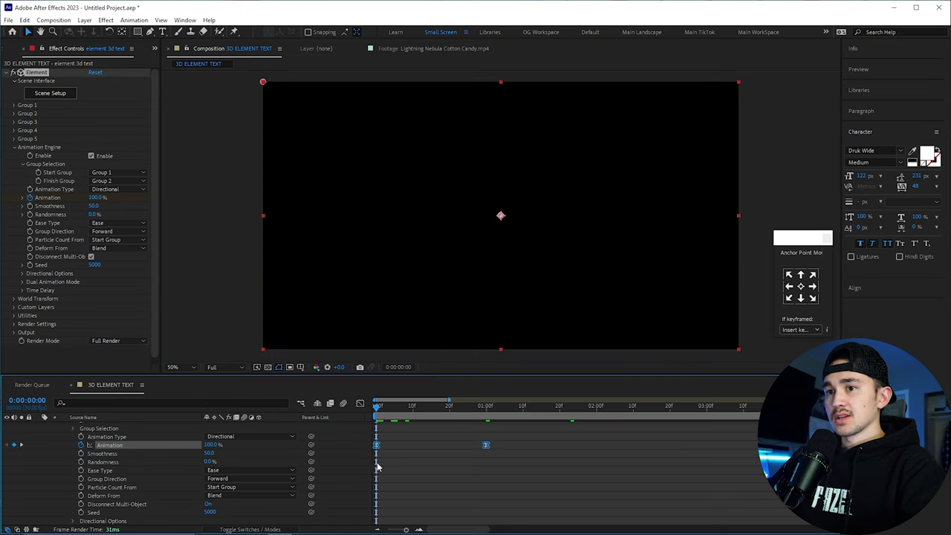
scroll(420, 470, "up", 3)
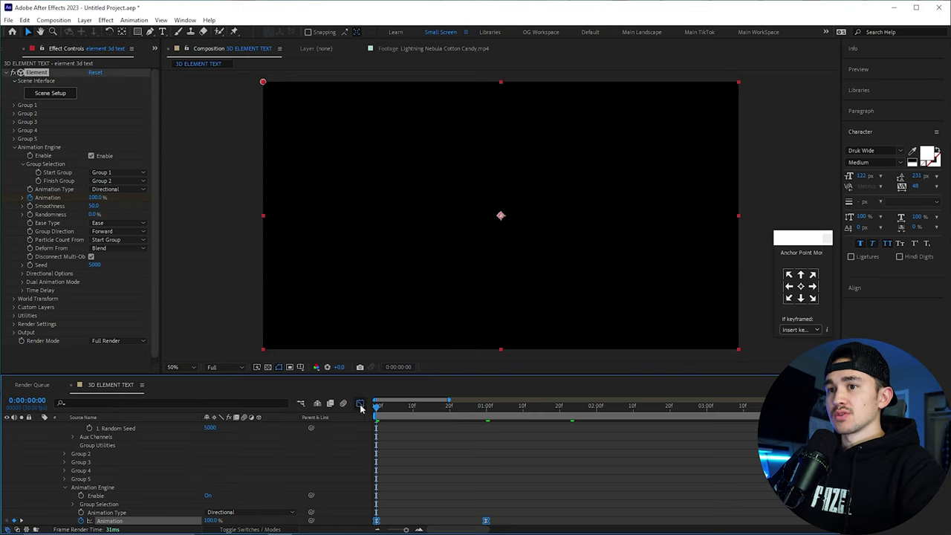
left_click(360, 403)
right_click(428, 452)
left_click(382, 429)
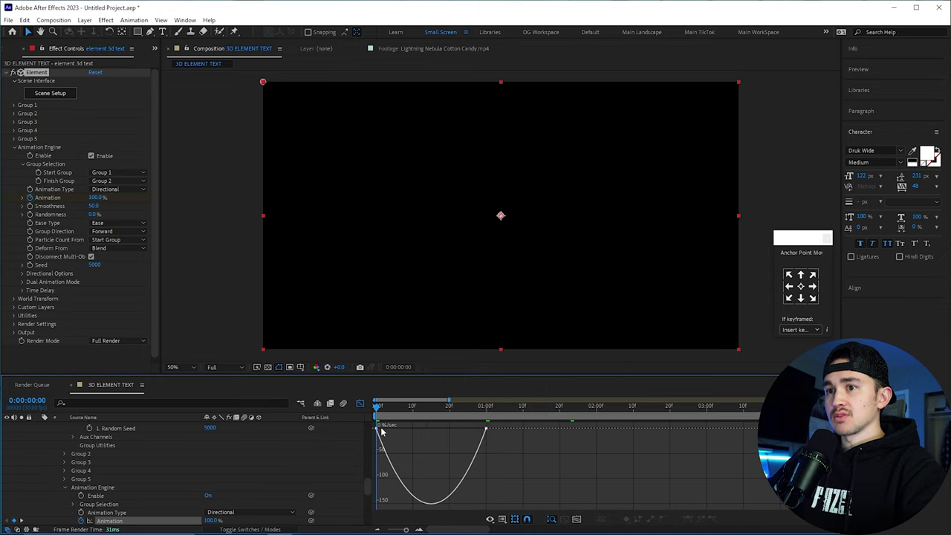
left_click_drag(394, 430, 367, 431)
left_click(461, 432)
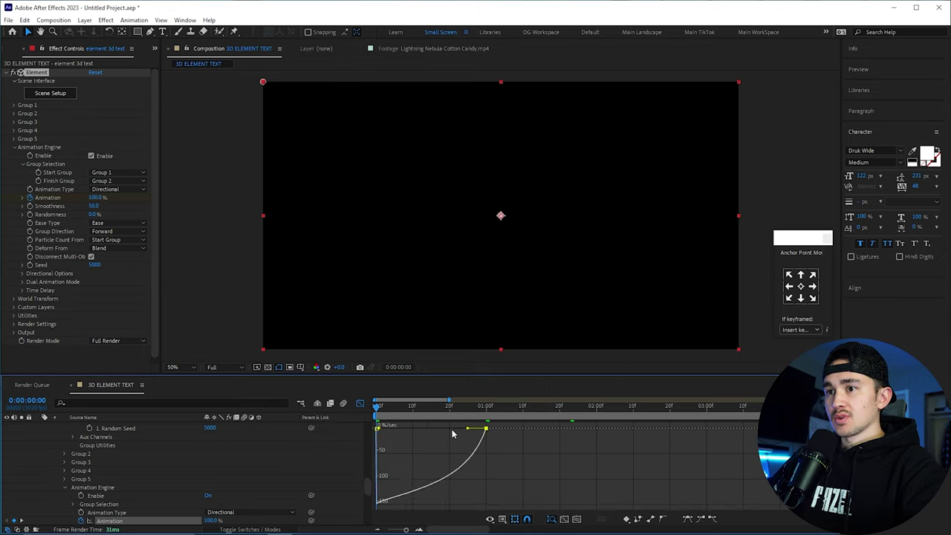
left_click_drag(468, 429, 432, 429)
left_click(360, 404)
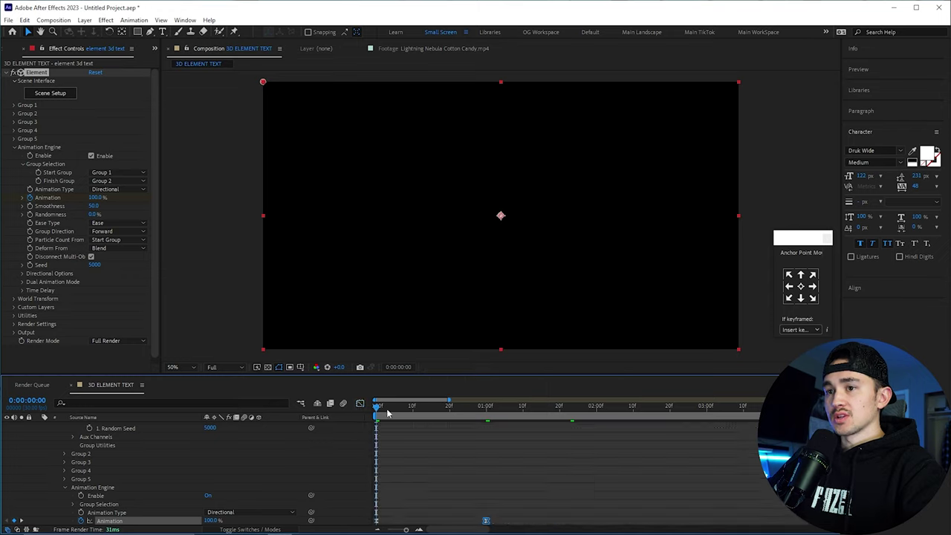
key("space")
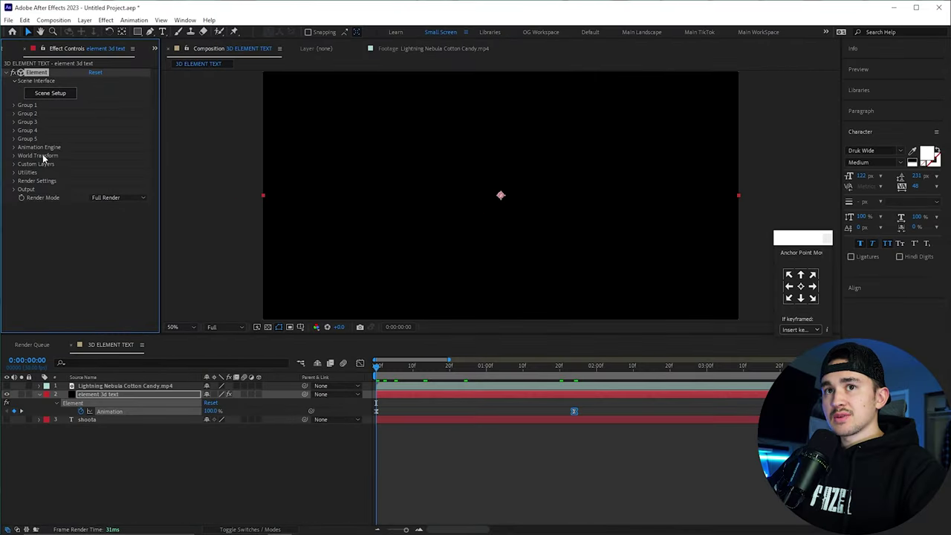
Enable Ambient Occlusion in Element's Render Settings and raise SSAO Intensity to about 22.6
left_click(14, 181)
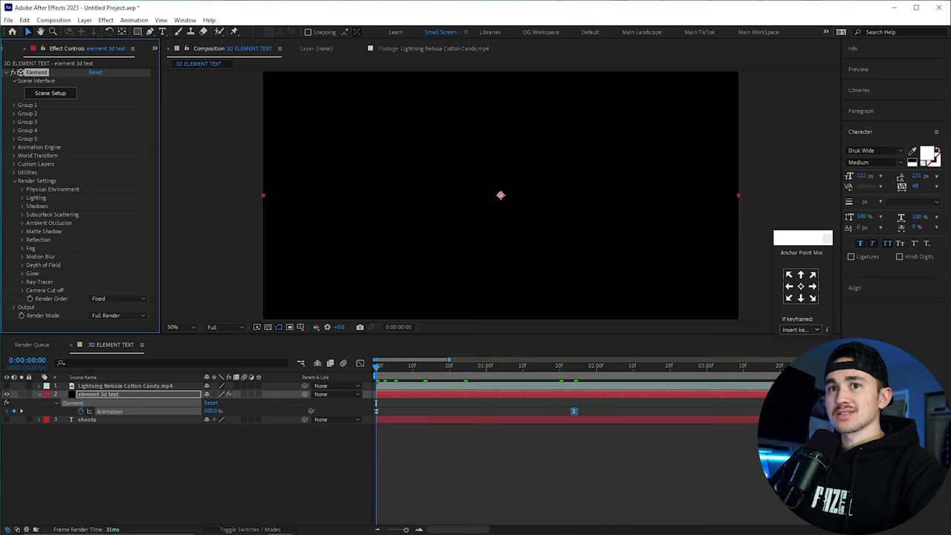
left_click(22, 223)
scroll(23, 223, "down", 1)
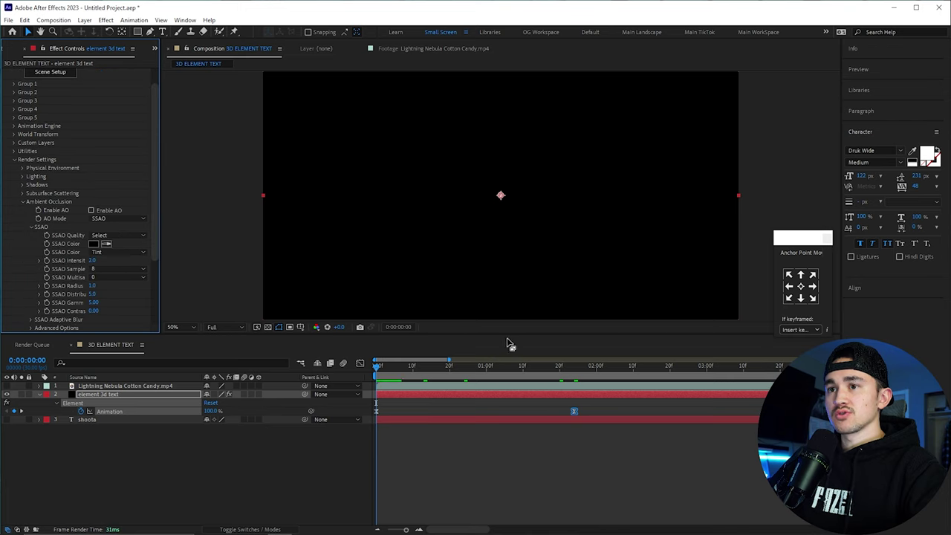
left_click(615, 366)
left_click(90, 211)
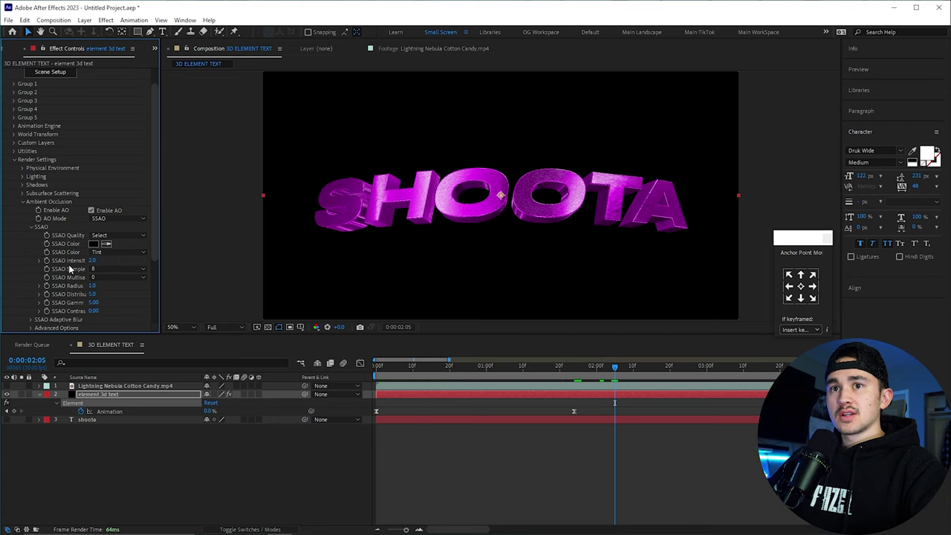
left_click_drag(101, 261, 180, 249)
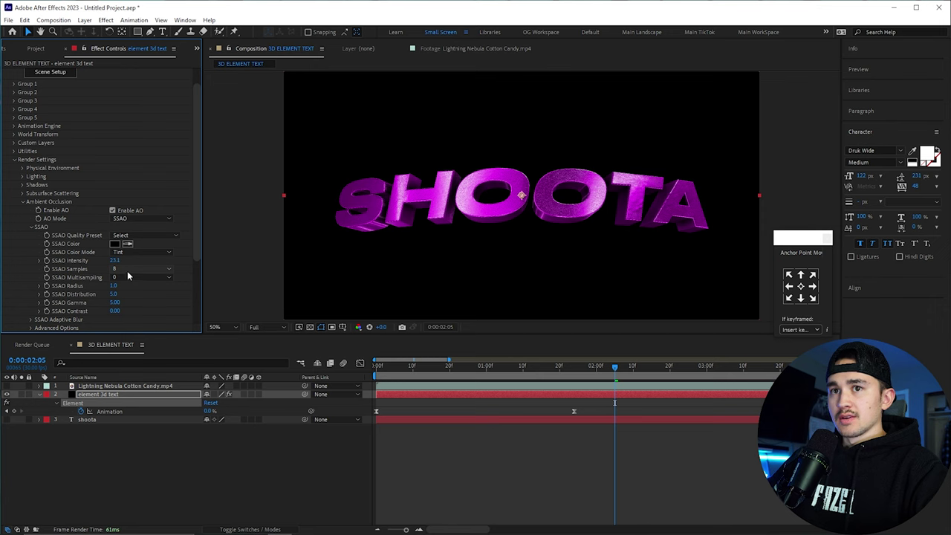
Set SSAO Samples to 256 (Slow) and collapse the Ambient Occlusion group
left_click(130, 273)
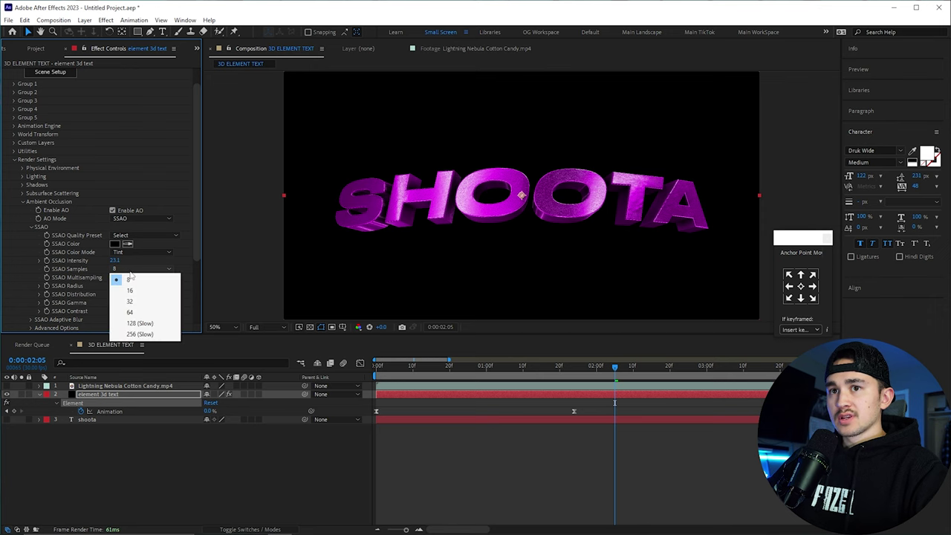
left_click(134, 334)
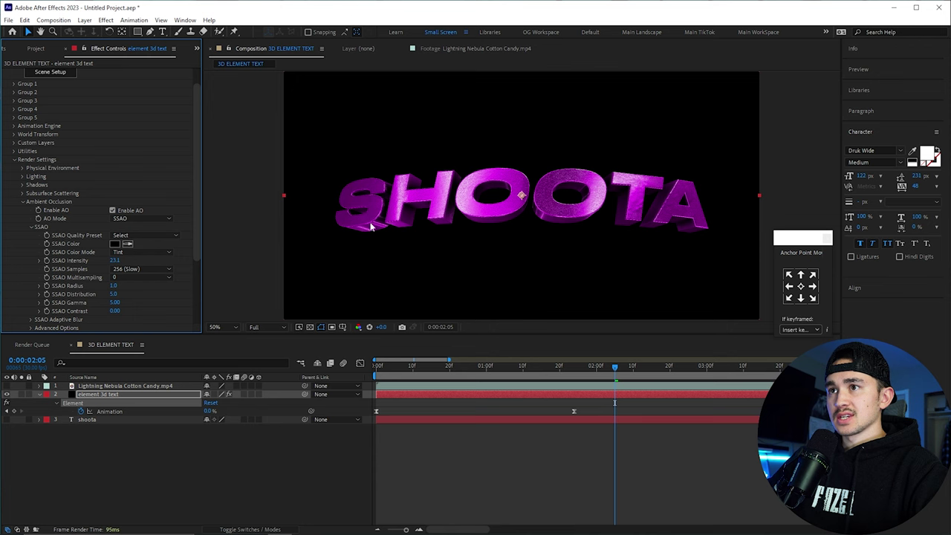
left_click(22, 201)
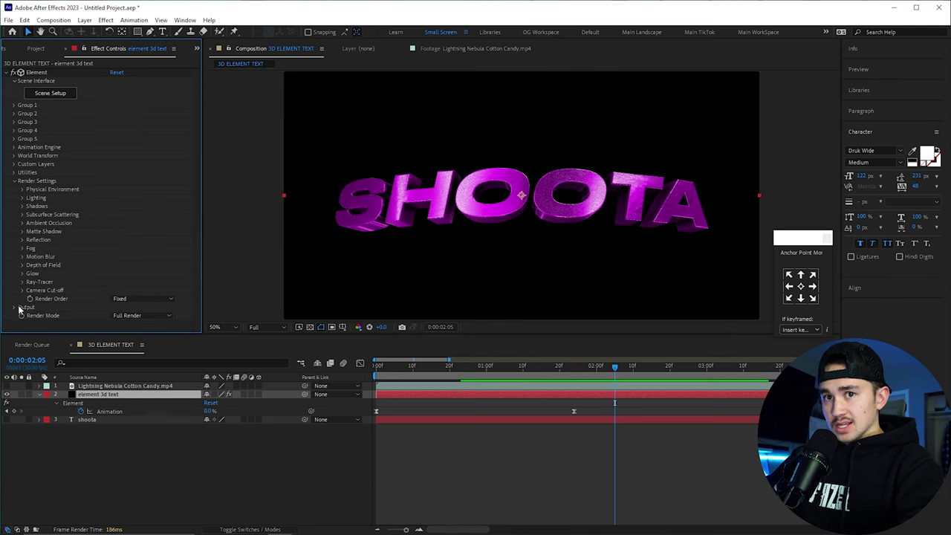
Set Output Multisampling to 32 and Supersampling to 8
left_click(13, 307)
scroll(18, 307, "down", 4)
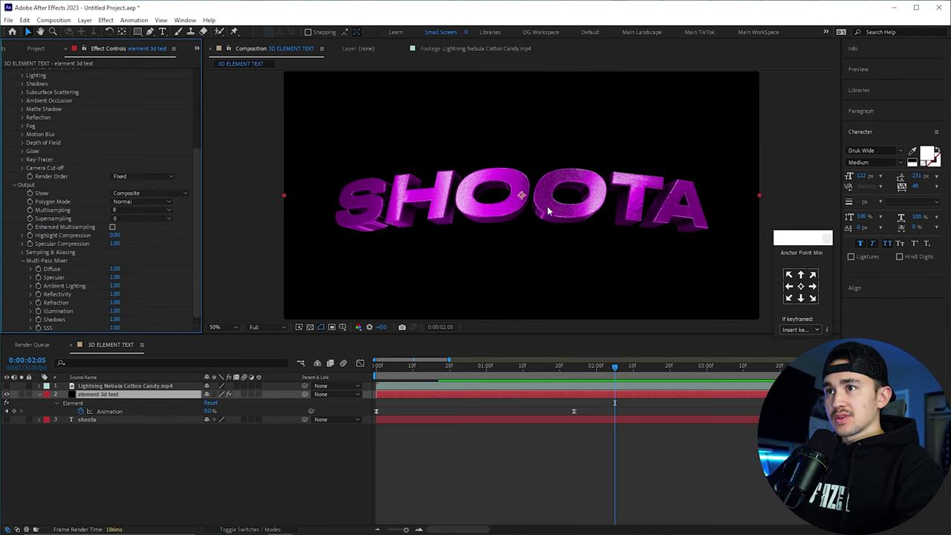
scroll(548, 212, "up", 4)
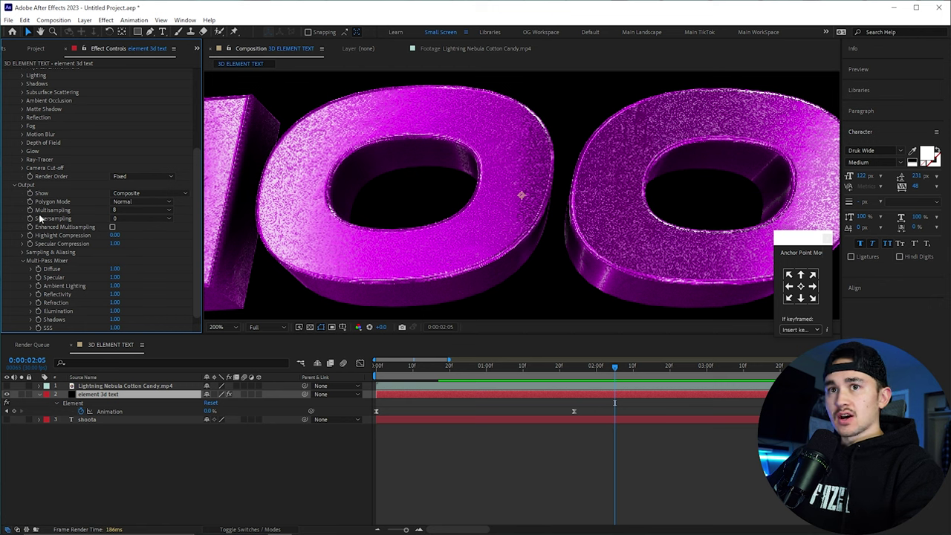
left_click(128, 209)
left_click(135, 285)
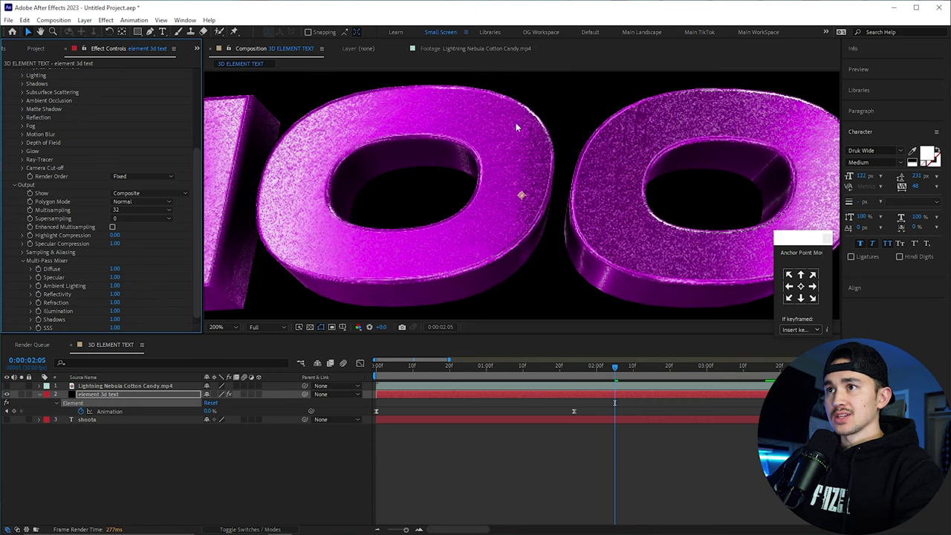
left_click(127, 219)
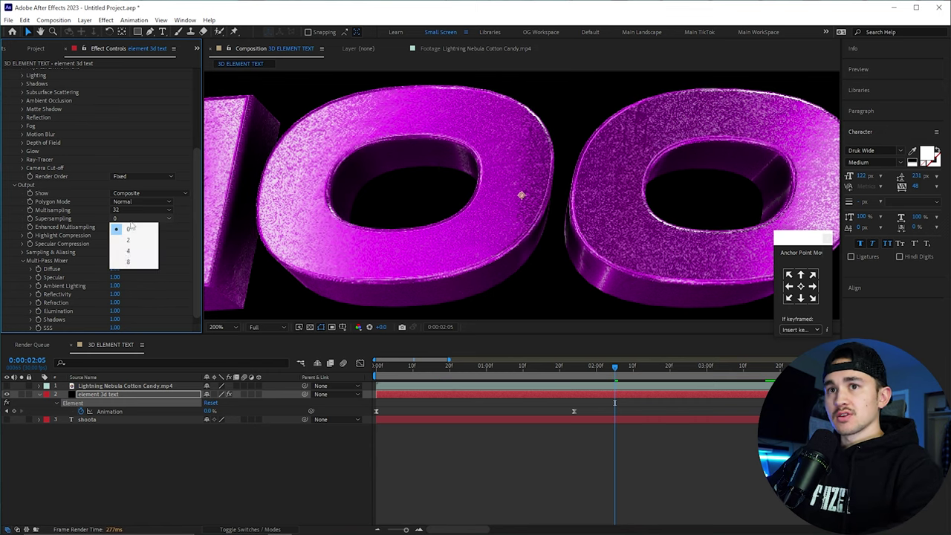
left_click(129, 264)
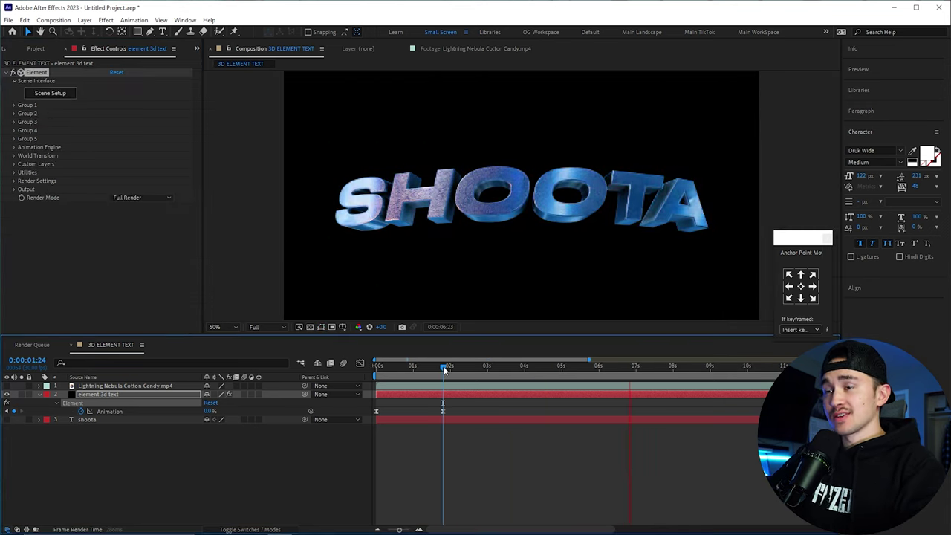
Set Element's Render Settings > Lighting > Add Lighting preset to 360
left_click(21, 228)
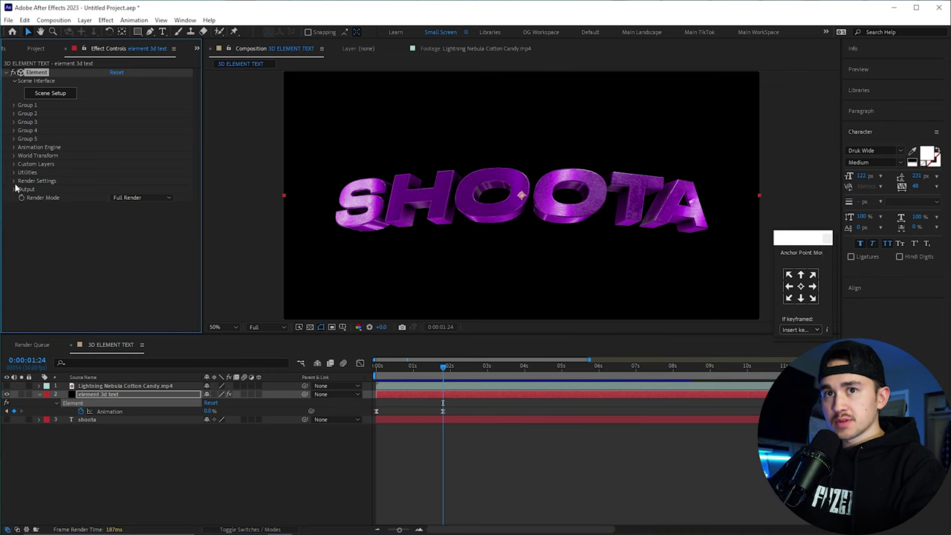
left_click(14, 181)
left_click(23, 193)
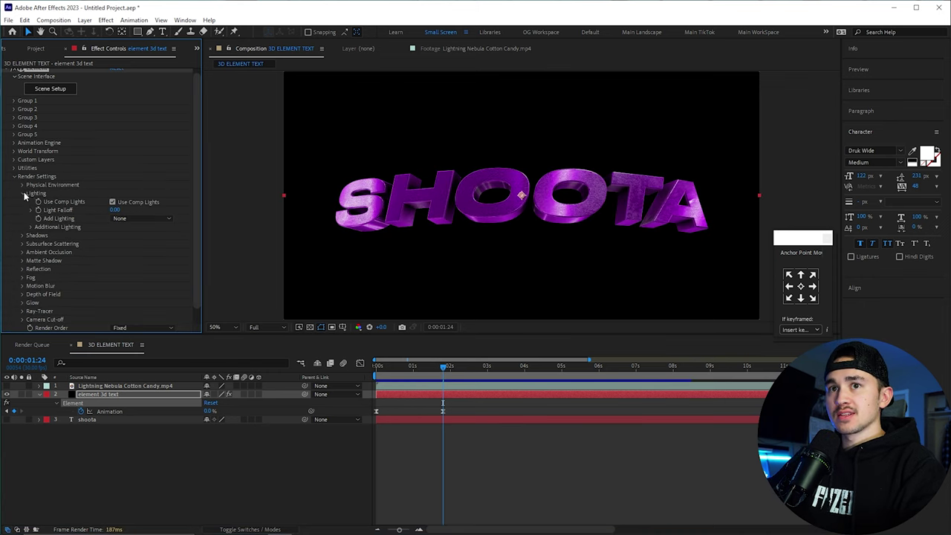
left_click(24, 194)
left_click(23, 198)
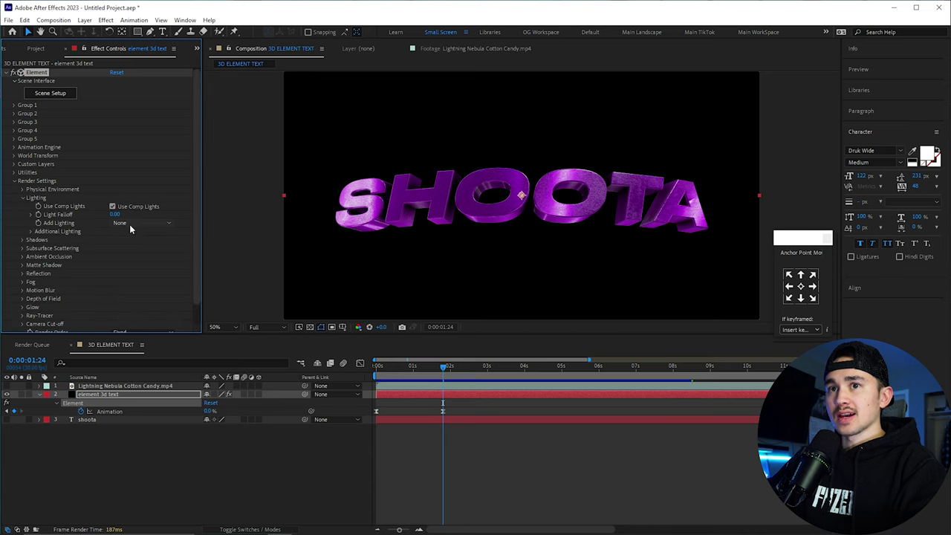
left_click(130, 224)
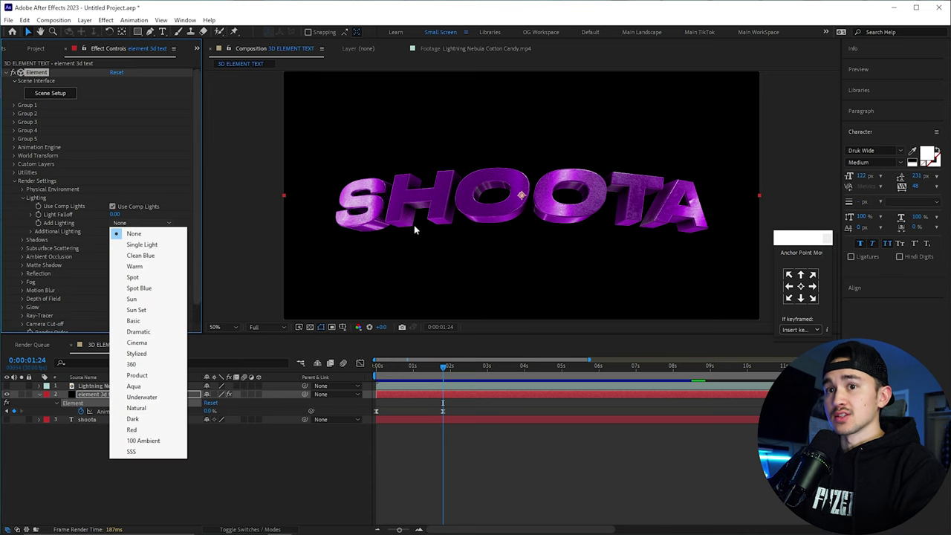
left_click(132, 364)
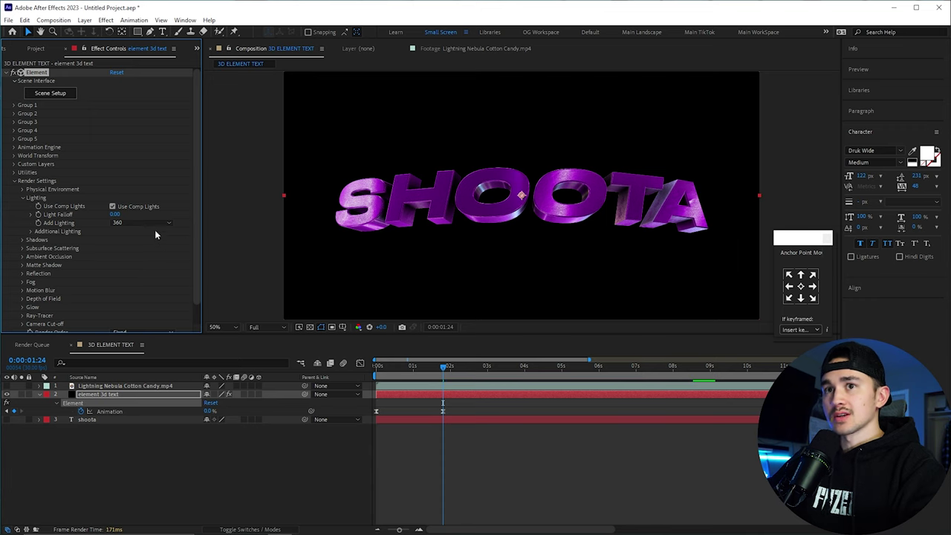
left_click(14, 181)
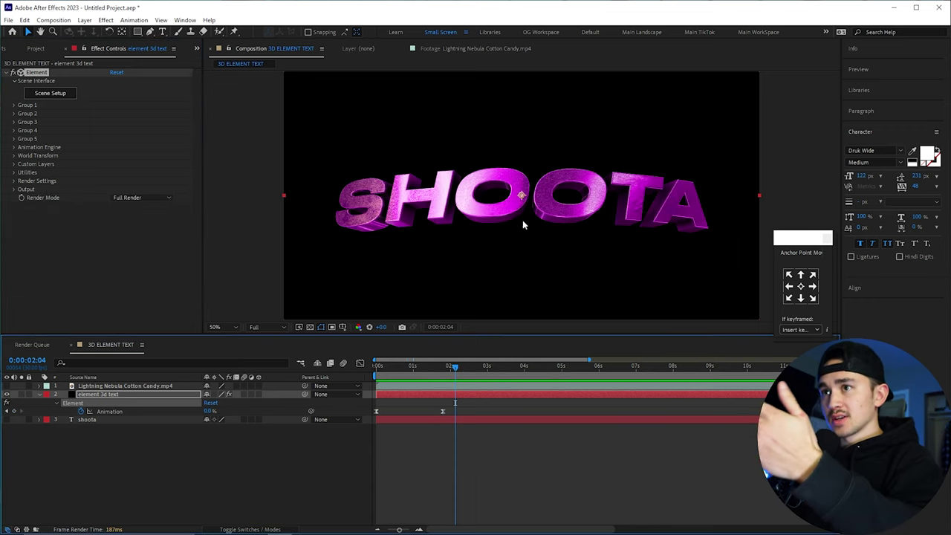
In Scene Setup, raise the Environment texture to Contrast 22% and Saturation 36%, then accept
left_click(51, 95)
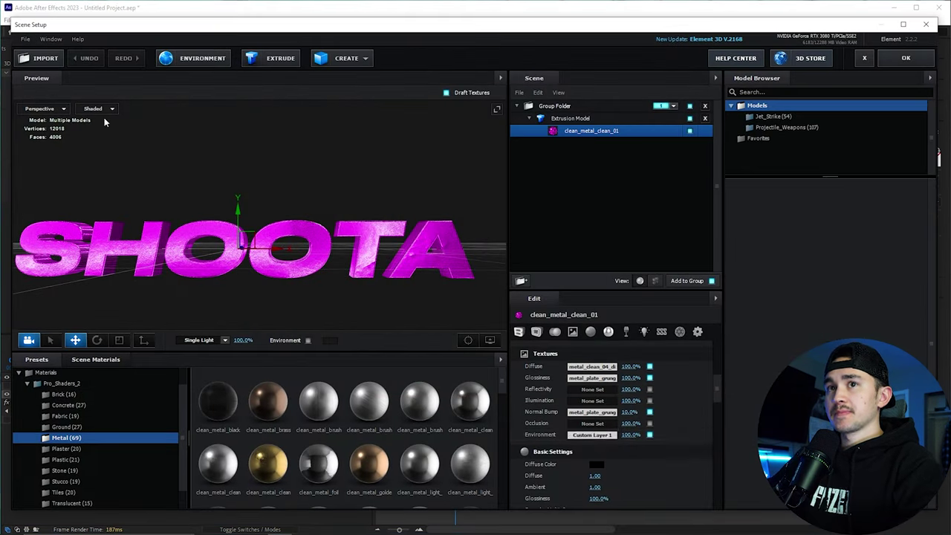
left_click(604, 440)
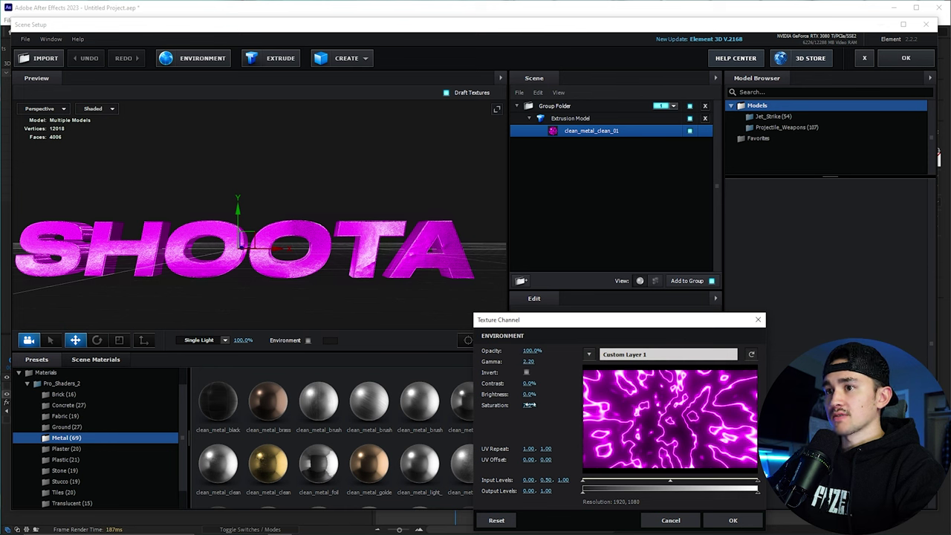
mouse_move(529, 405)
left_mouse_down()
mouse_move(543, 402)
mouse_move(532, 383)
left_mouse_up()
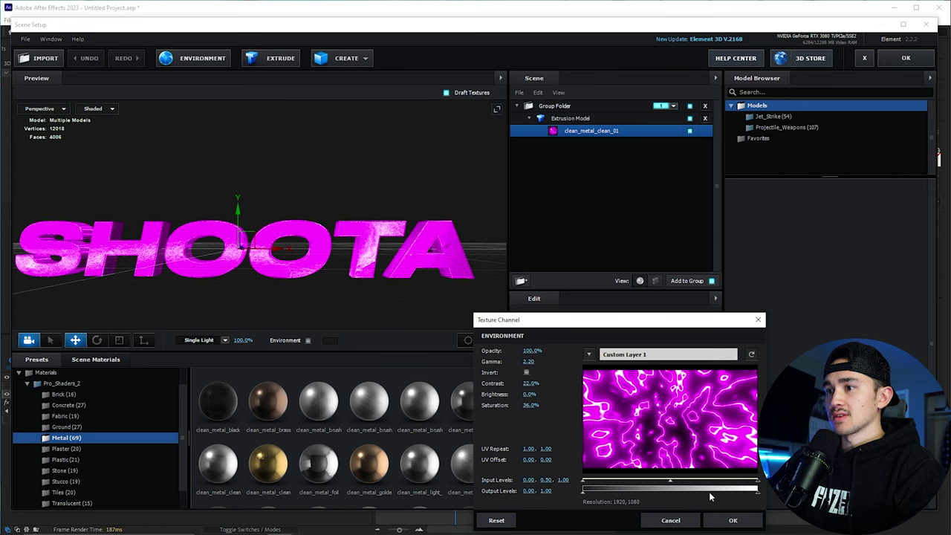
left_click(733, 520)
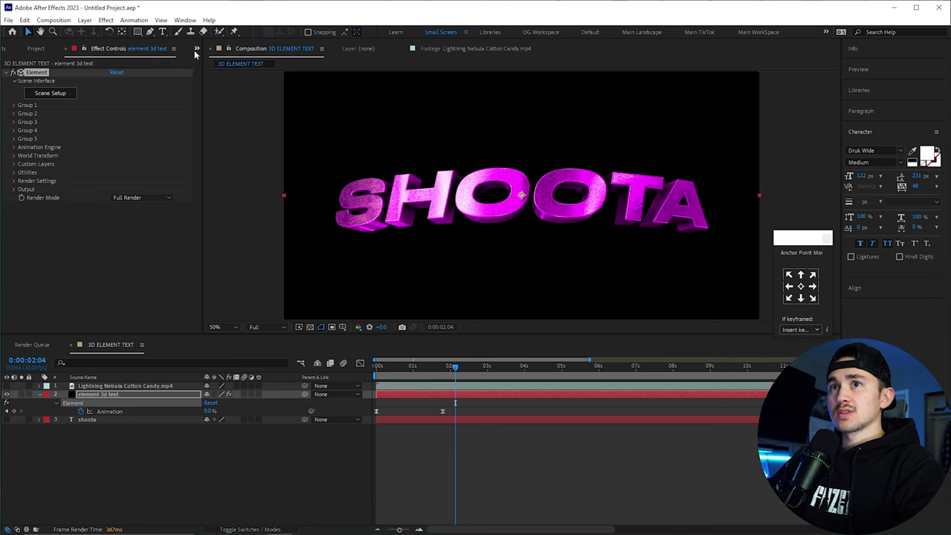
Apply Deep Glow to the element 3d text layer and lower its Exposure to 0.62
left_click(197, 49)
left_click(223, 64)
left_click(53, 64)
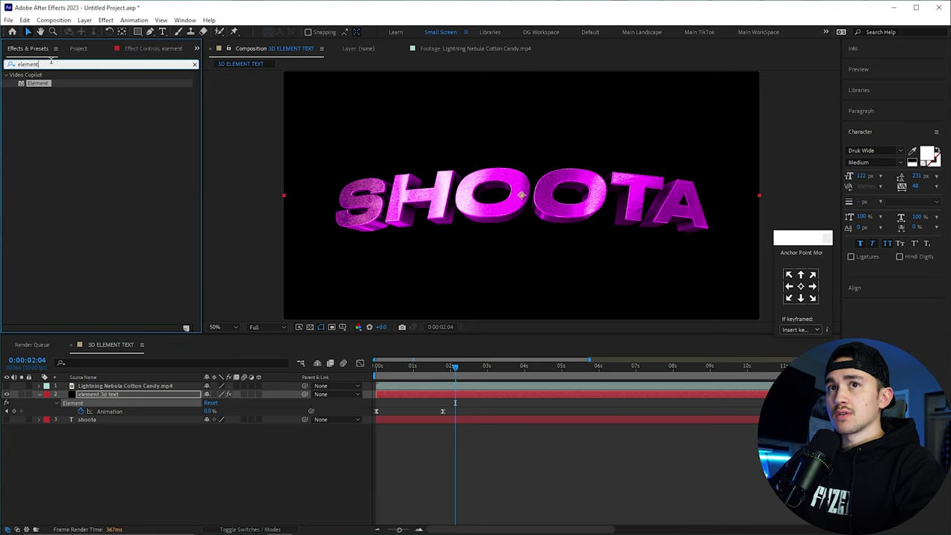
type("deep")
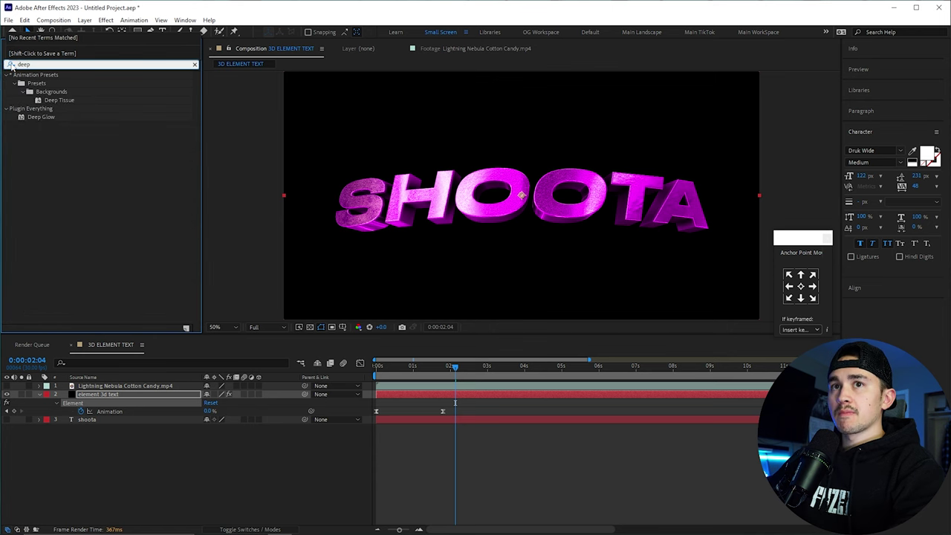
left_click_drag(40, 117, 295, 175)
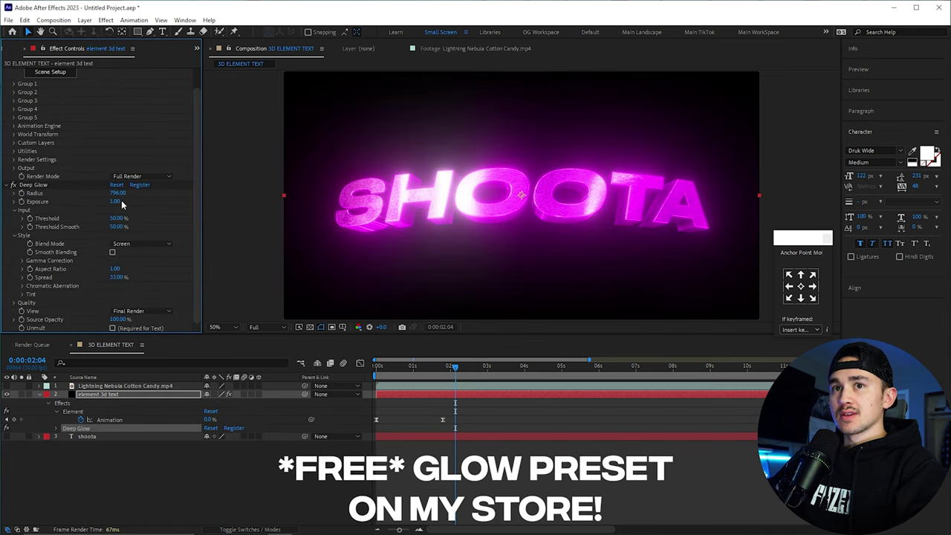
left_click_drag(116, 202, 99, 201)
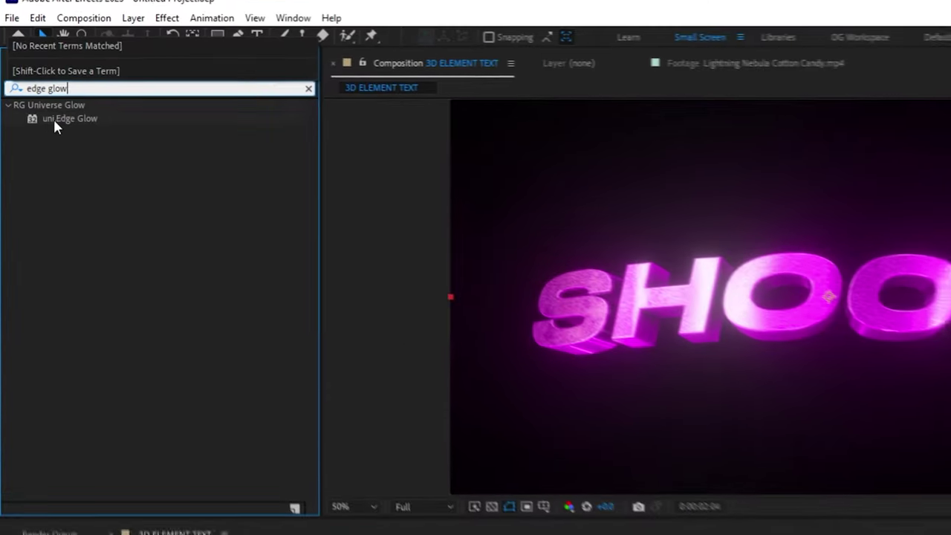
Add uni.Edge Glow to the text layer and zoom in to inspect the glow
left_click_drag(39, 84, 222, 187)
left_click_drag(377, 305, 497, 420)
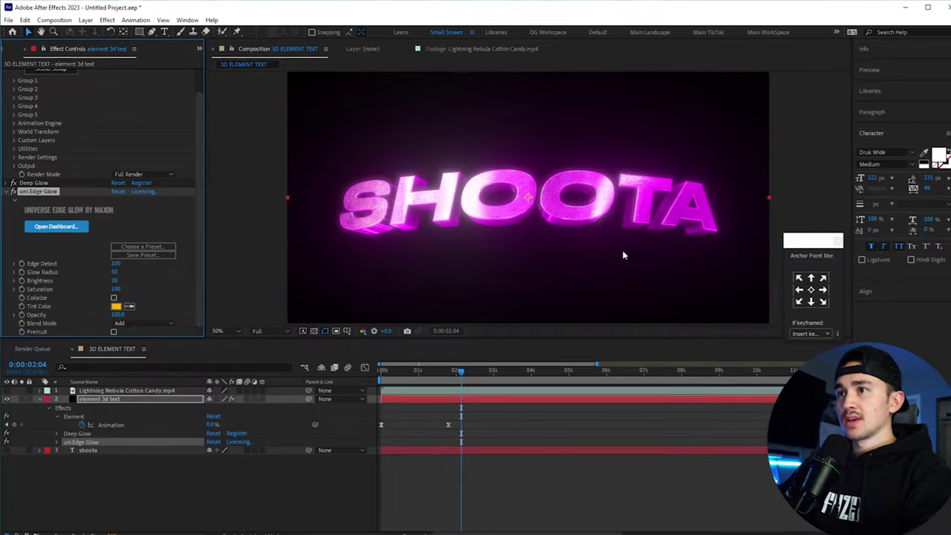
key("period")
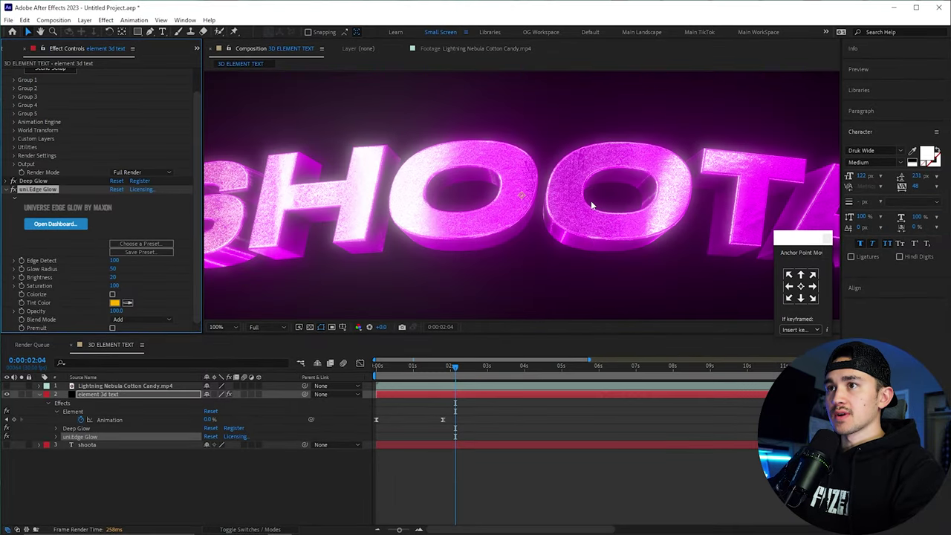
key("comma")
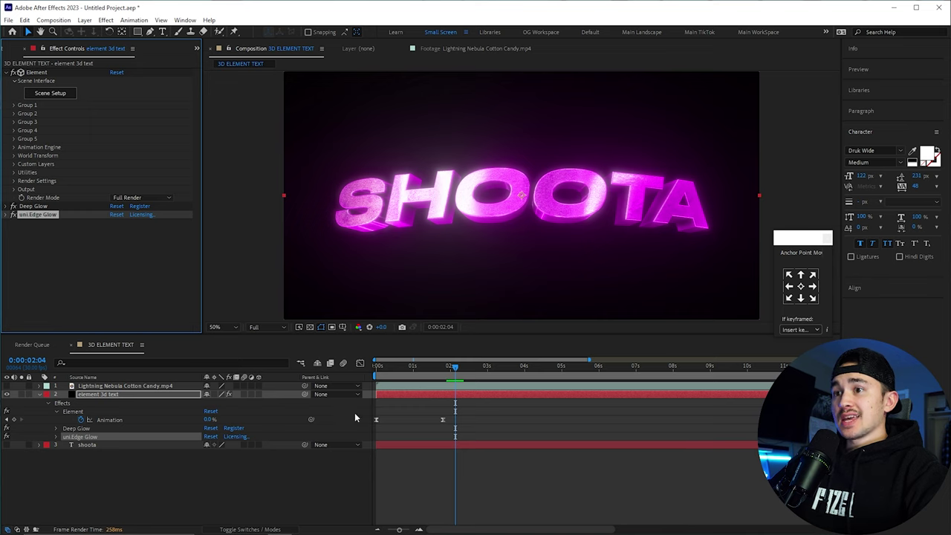
Import Neon Abstract BLUE.mp4 via Import Multiple Files and place it as the top composition layer
left_click(197, 47)
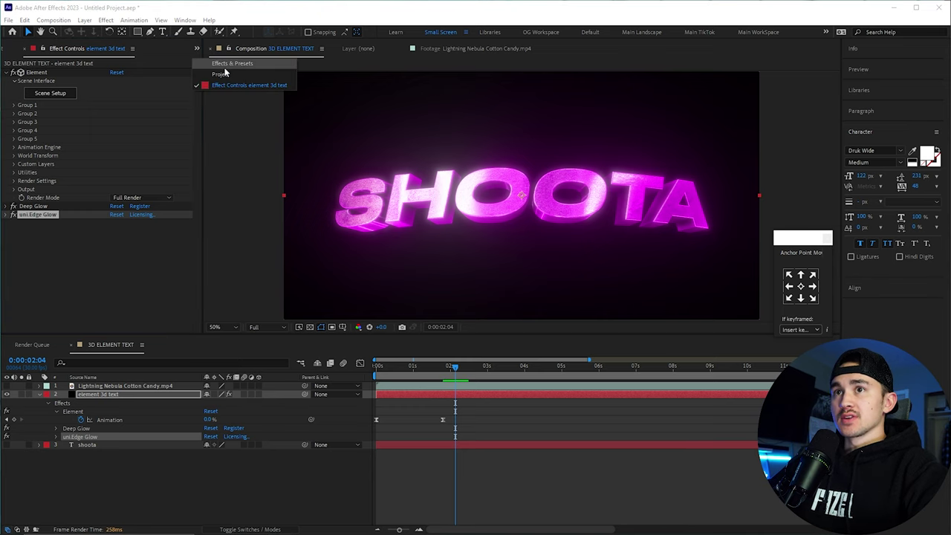
left_click(223, 75)
right_click(62, 213)
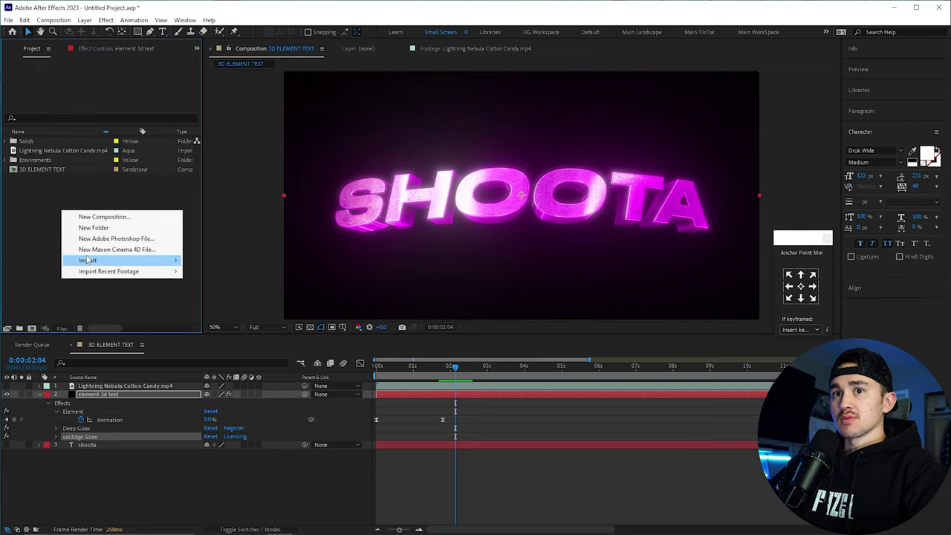
mouse_move(89, 260)
left_click(225, 272)
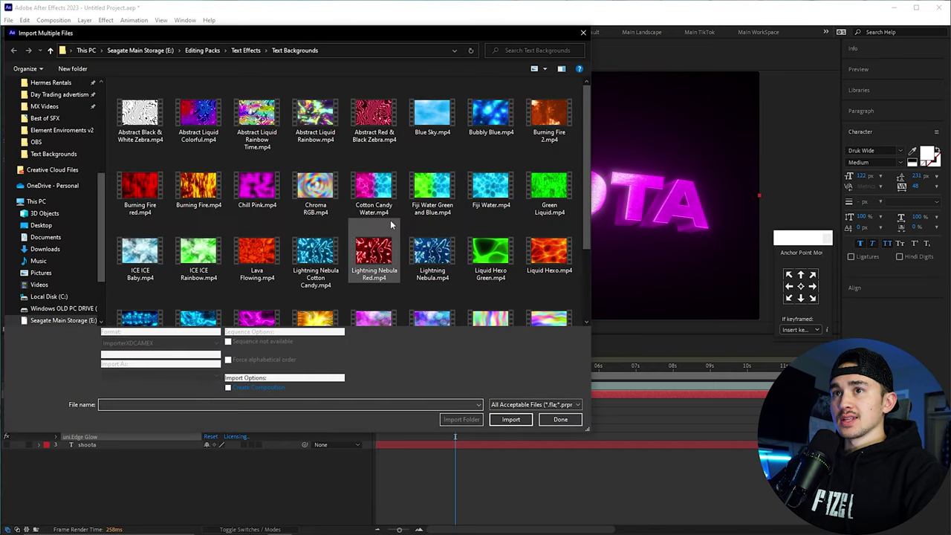
scroll(391, 220, "down", 2)
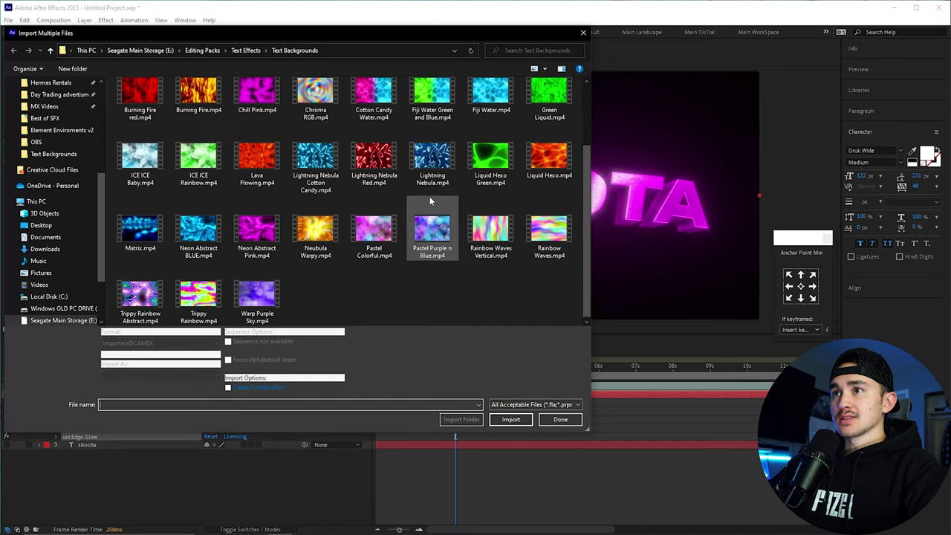
double_click(193, 234)
left_click(142, 149)
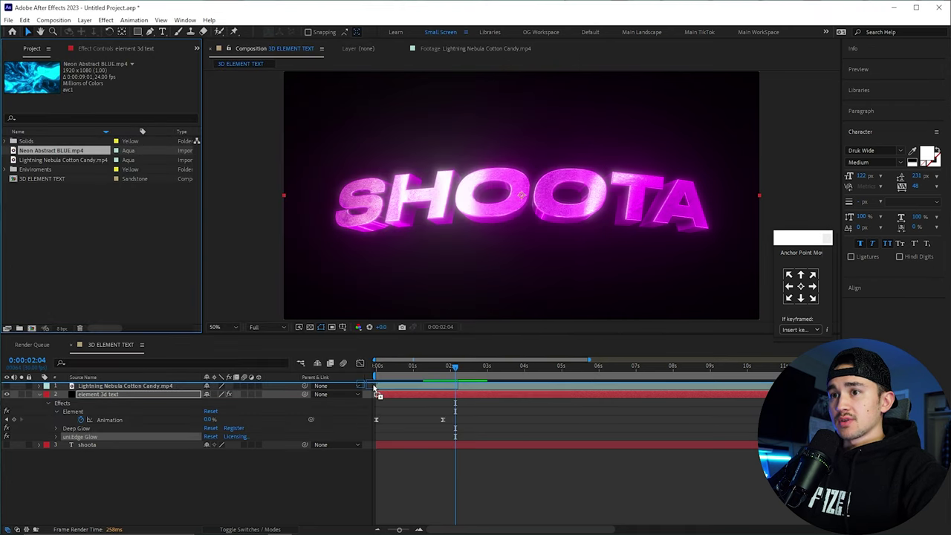
left_click_drag(141, 148, 428, 382)
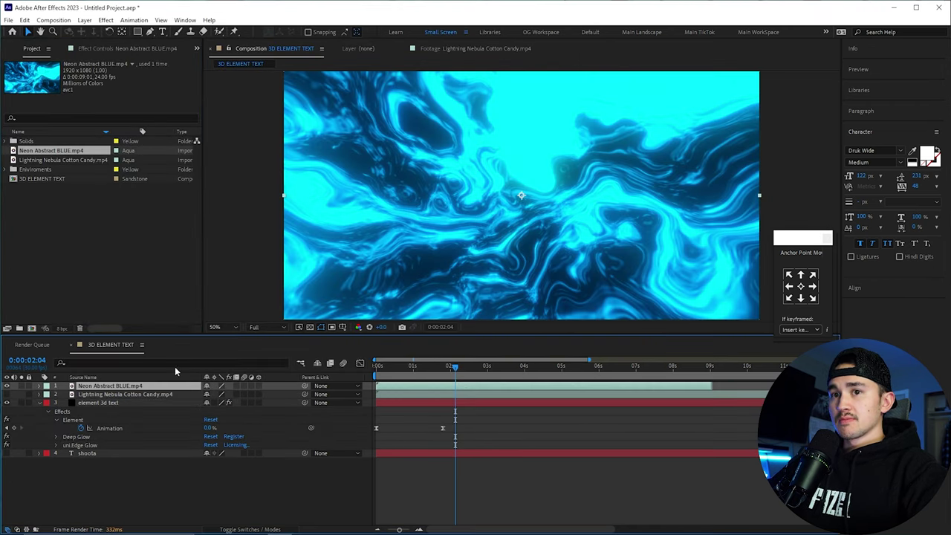
Set Element's Custom Texture Maps Layer 2 to Neon Abstract BLUE
left_click(98, 403)
left_click(130, 48)
left_click(14, 198)
scroll(44, 179, "down", 2)
left_click(23, 151)
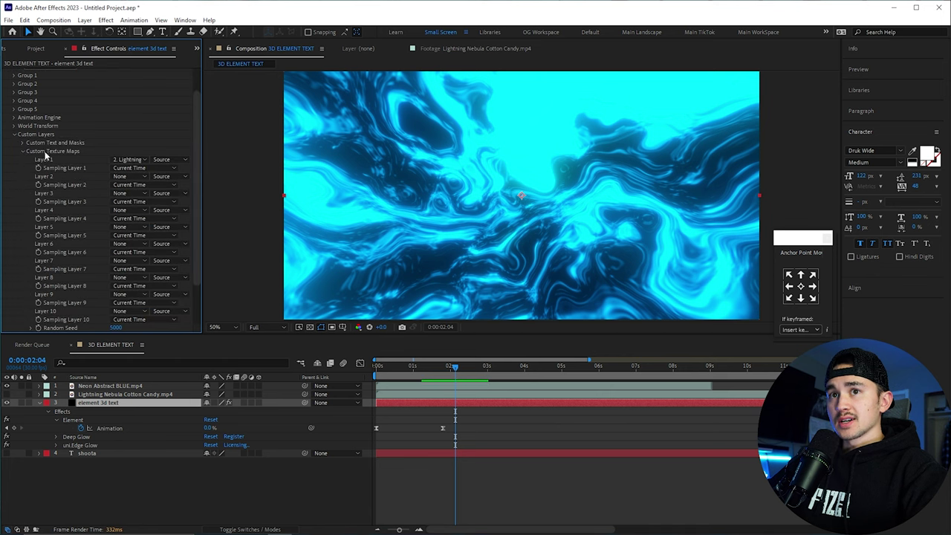
left_click(122, 176)
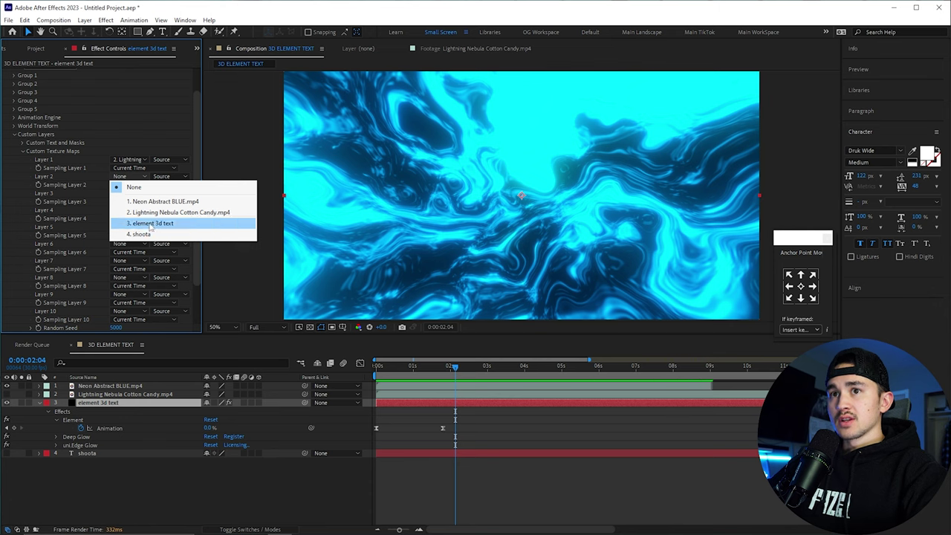
left_click(160, 201)
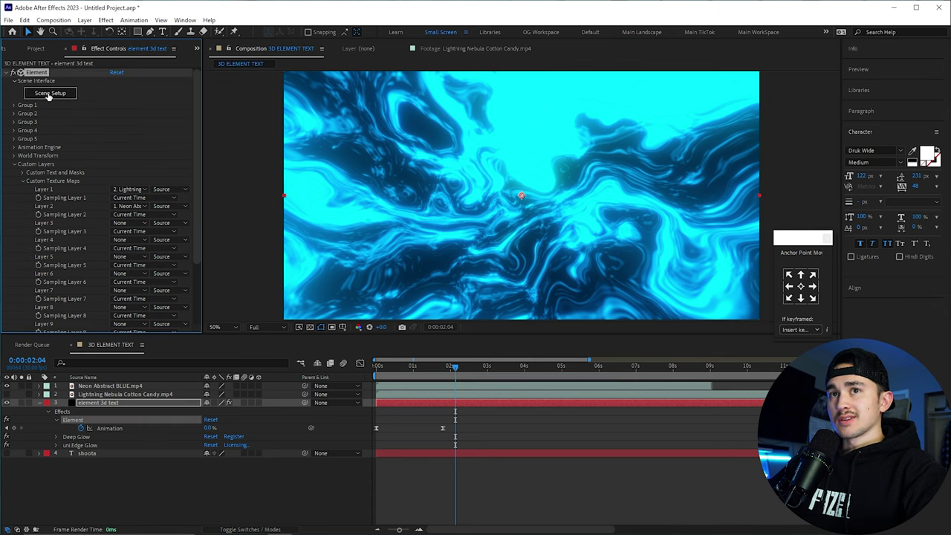
In Scene Setup, set the Environment texture to Custom Layer 2 and apply
left_click(49, 95)
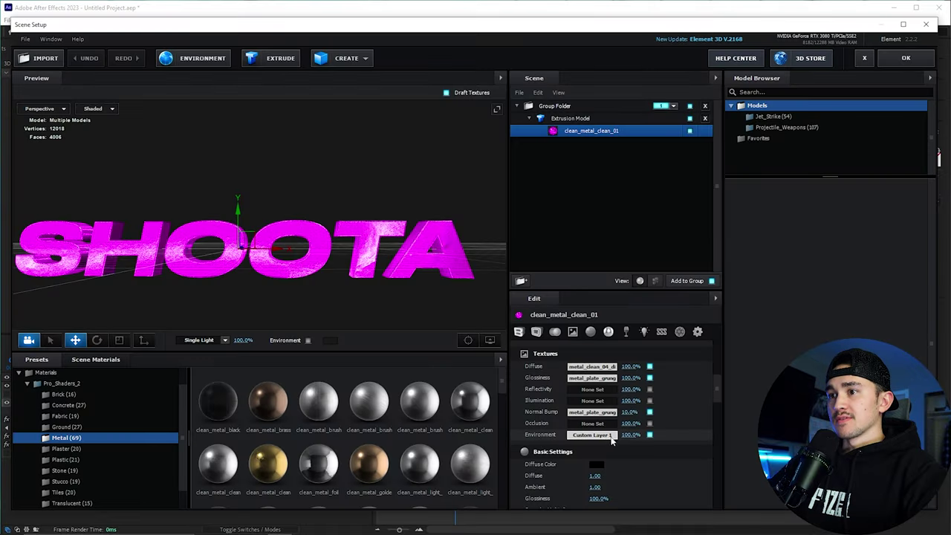
left_click(608, 442)
left_click(603, 354)
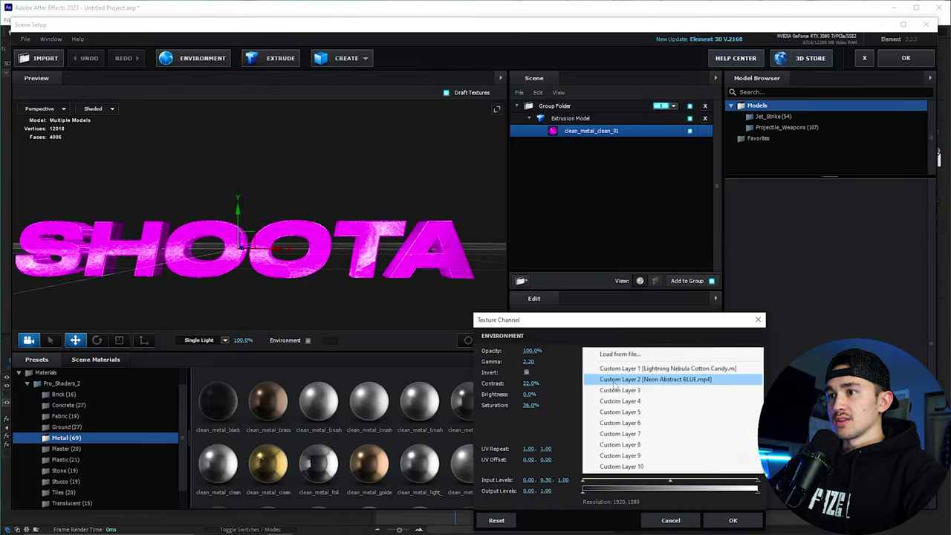
left_click(636, 382)
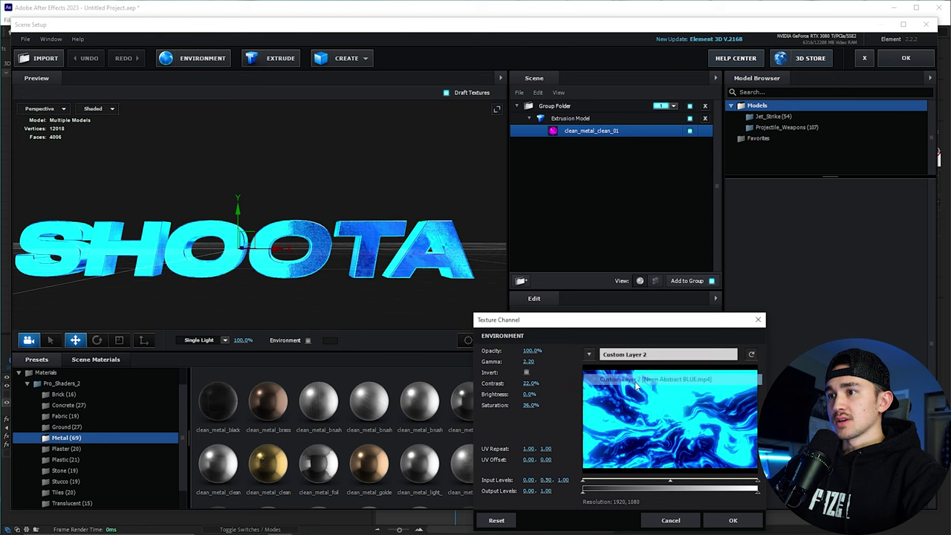
left_click(733, 520)
left_click(896, 61)
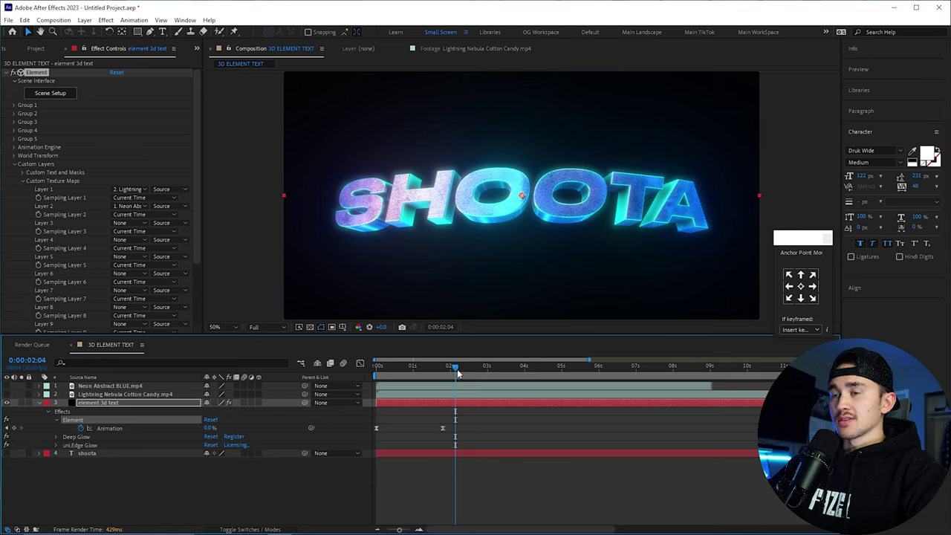
key("space")
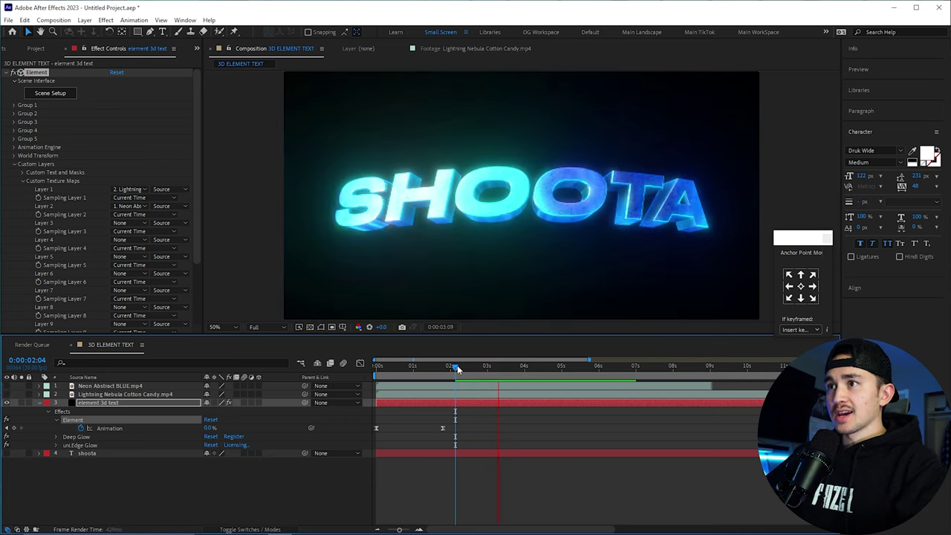